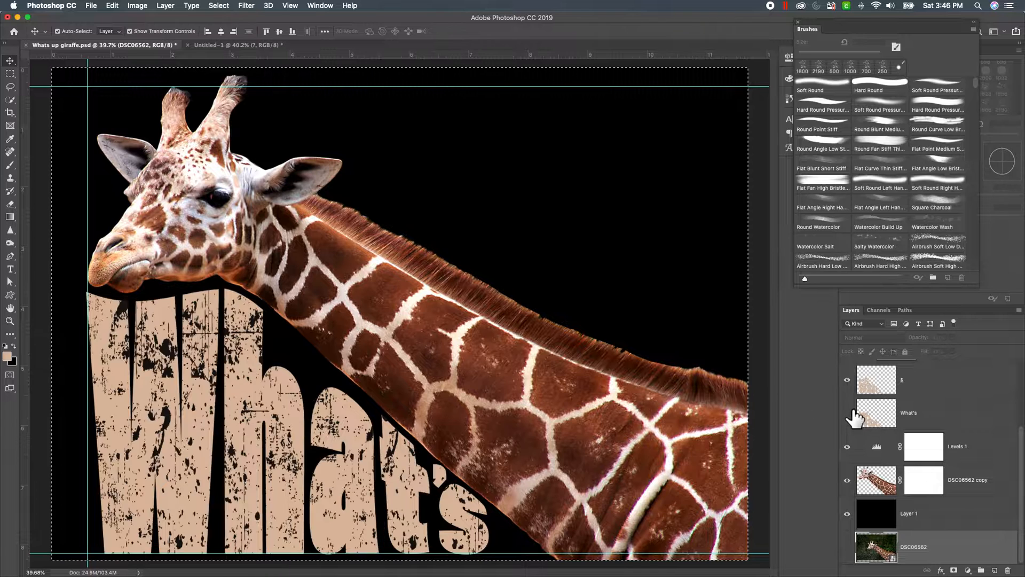
- Show the "UP?" lettering layer in Whats up giraffe.psd and switch to the Untitled-1 document
scroll(855, 415, "up", 3)
left_click(847, 397)
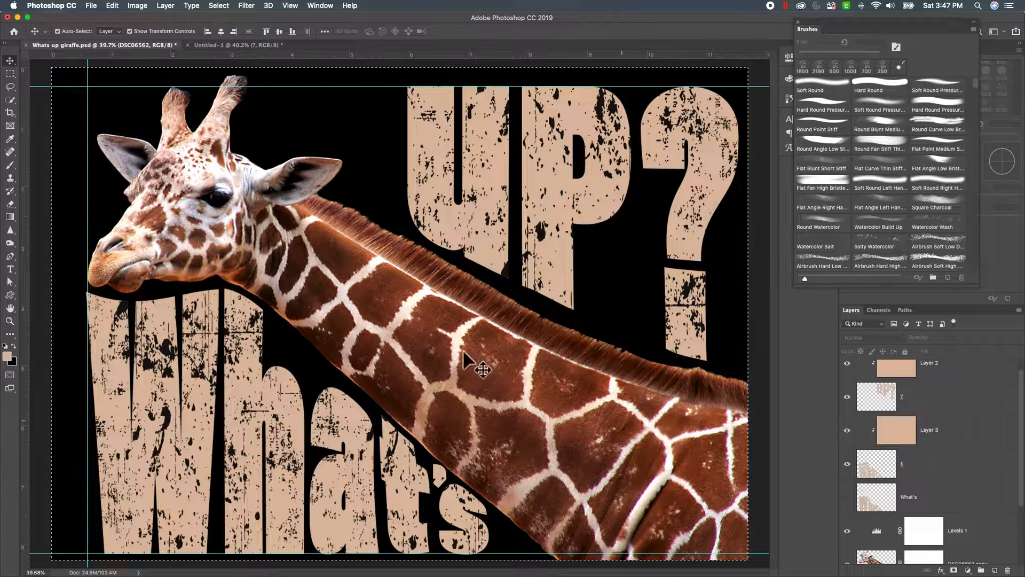
left_click(248, 48)
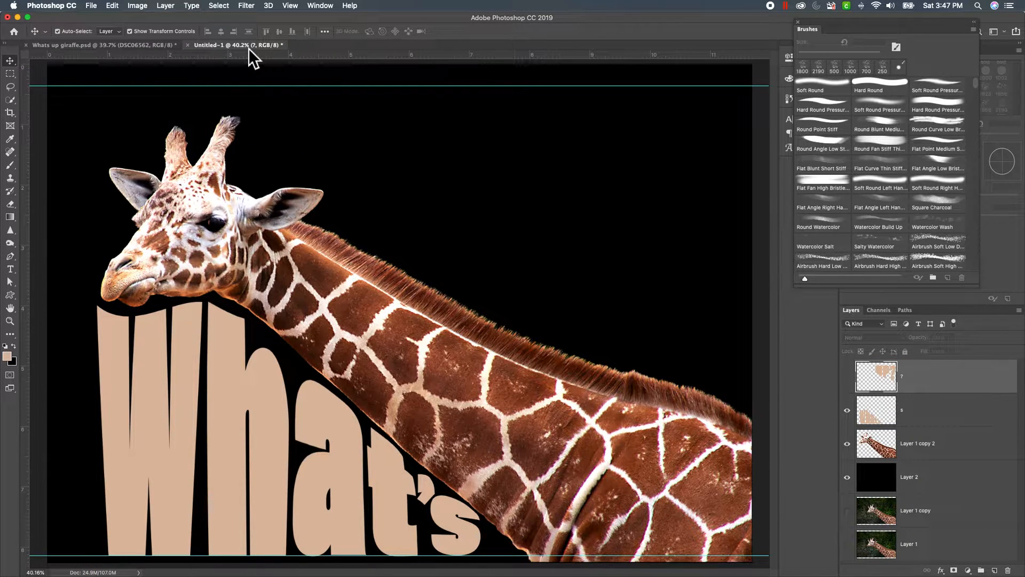
- Hide the What's lettering, Layer 1 copy 2 and the black Layer 2, and show the original giraffe photo on Layer 1 copy
left_click(848, 411)
left_click(847, 444)
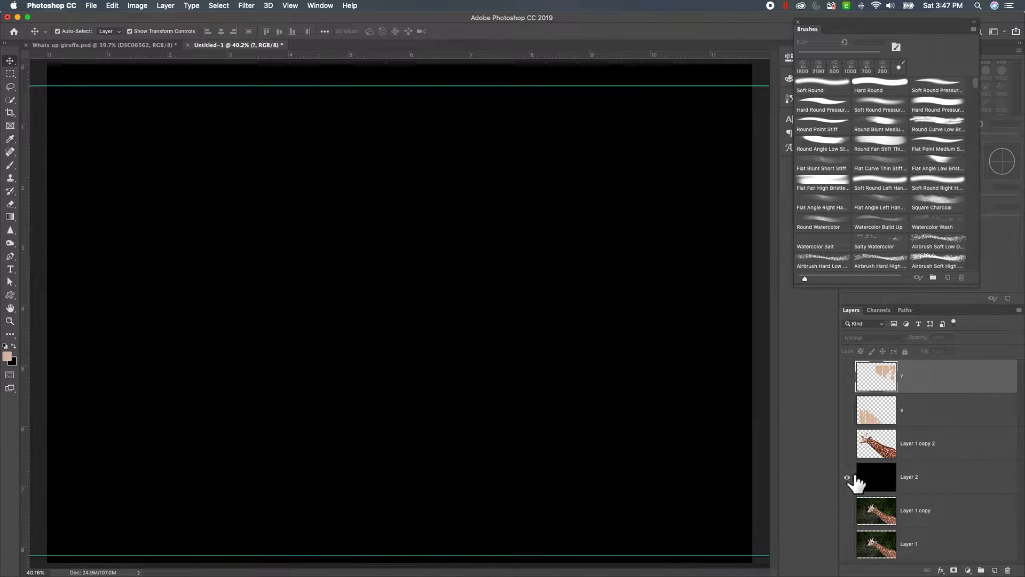
left_click(847, 477)
left_click(848, 510)
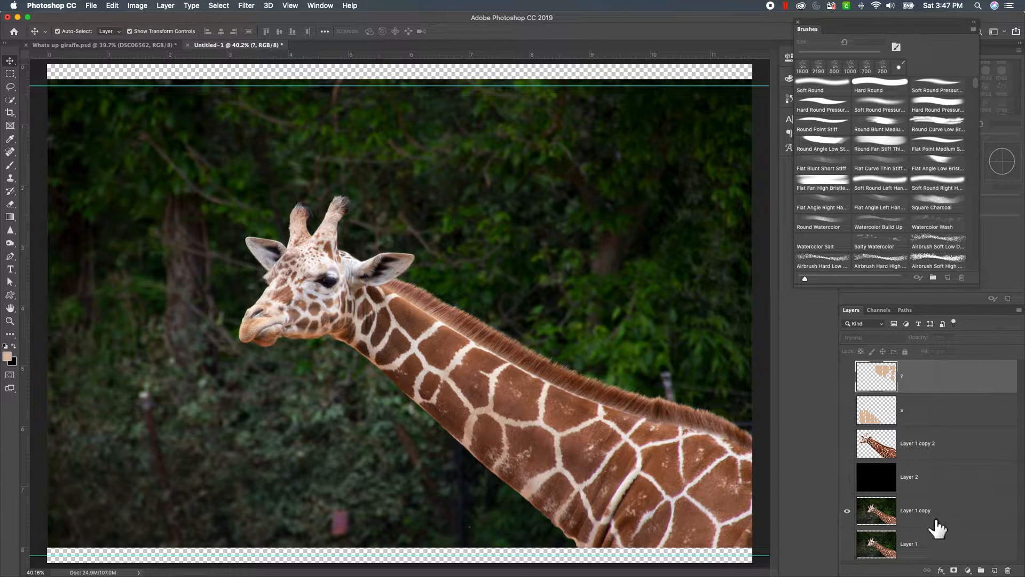
- Select the giraffe's head, horns and neck roughly with the Quick Selection tool
left_click(15, 105)
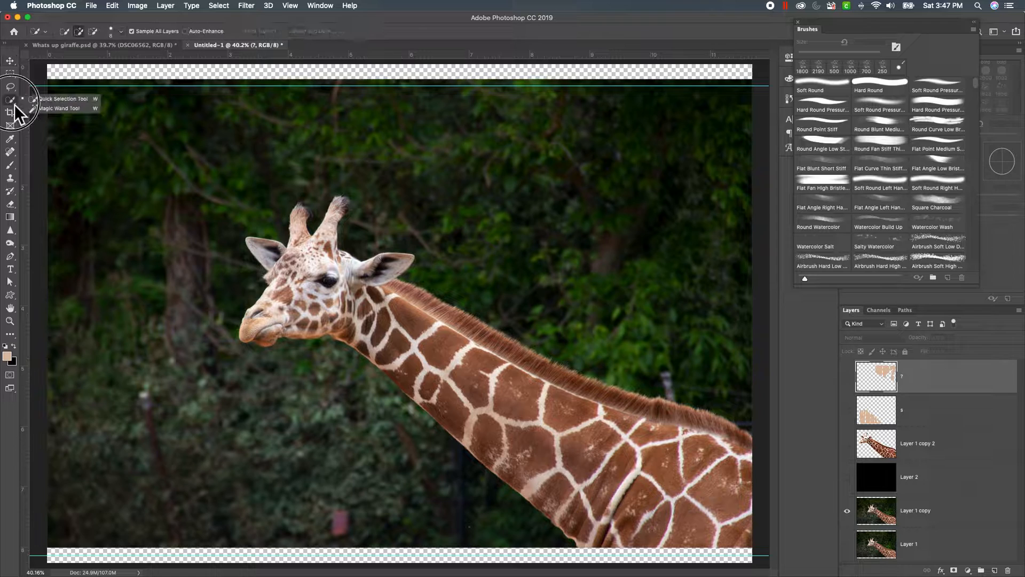
left_click(59, 100)
mouse_move(256, 247)
left_mouse_down()
mouse_move(485, 412)
mouse_move(700, 533)
mouse_move(718, 534)
mouse_move(755, 491)
mouse_move(663, 423)
mouse_move(468, 338)
mouse_move(370, 263)
mouse_move(333, 251)
mouse_move(323, 227)
mouse_move(345, 202)
mouse_move(315, 238)
mouse_move(301, 203)
mouse_move(321, 219)
mouse_move(311, 228)
mouse_move(322, 201)
mouse_move(316, 224)
left_mouse_up()
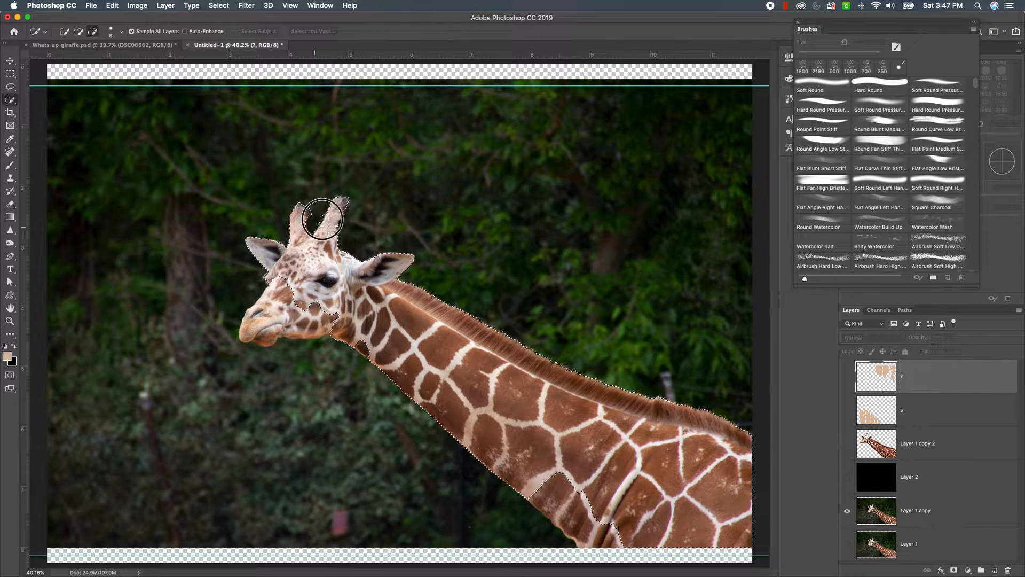
- Make Layer 1 copy the active layer and extend the quick selection over the giraffe's muzzle and jaw
scroll(341, 206, "up", 5)
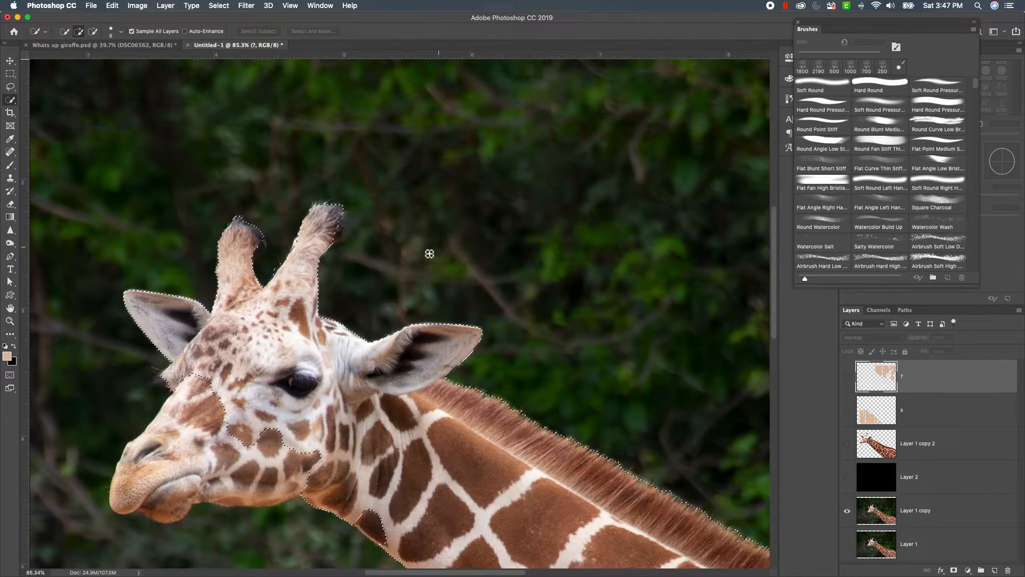
scroll(431, 266, "up", 3)
scroll(434, 271, "down", 3)
scroll(434, 271, "down", 5)
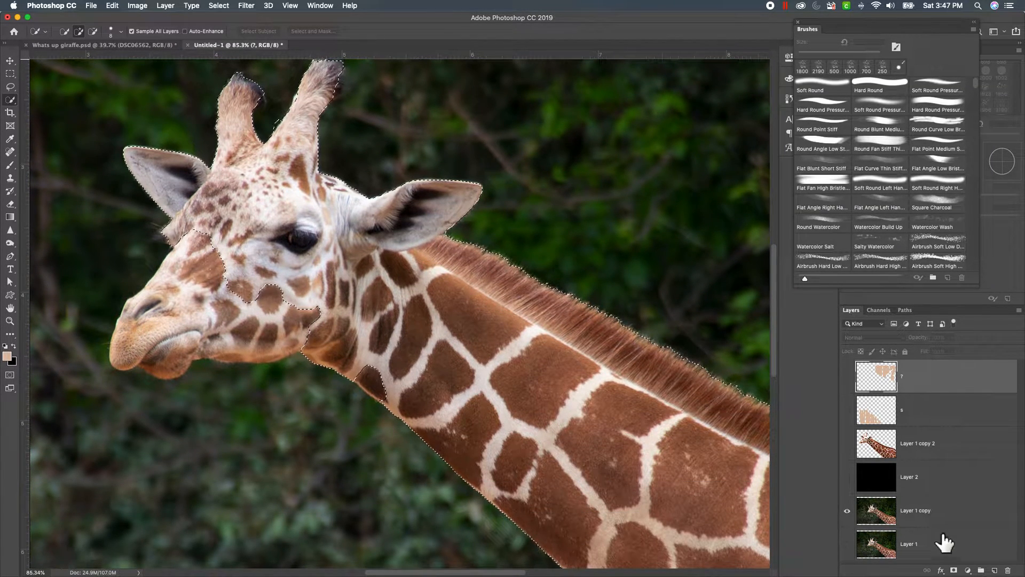
left_click(916, 508)
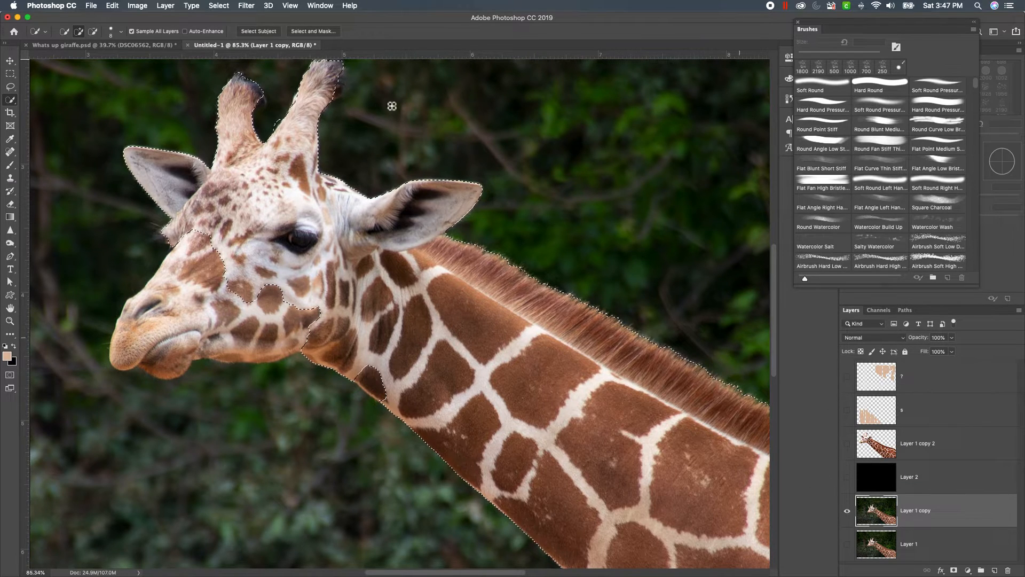
left_click(329, 88)
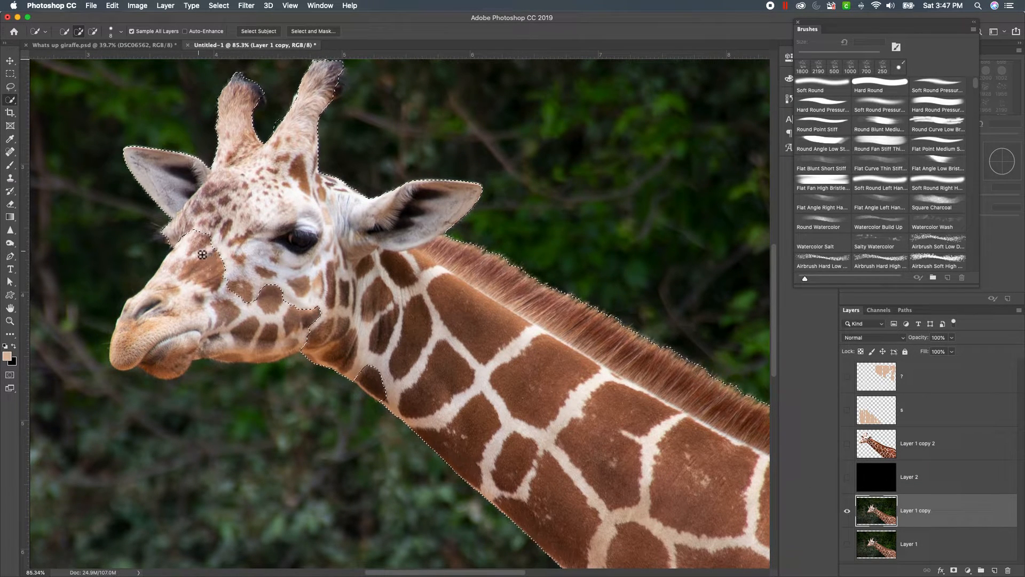
mouse_move(223, 268)
left_mouse_down()
mouse_move(141, 322)
mouse_move(149, 351)
mouse_move(242, 344)
mouse_move(256, 350)
mouse_move(243, 357)
mouse_move(302, 355)
left_mouse_up()
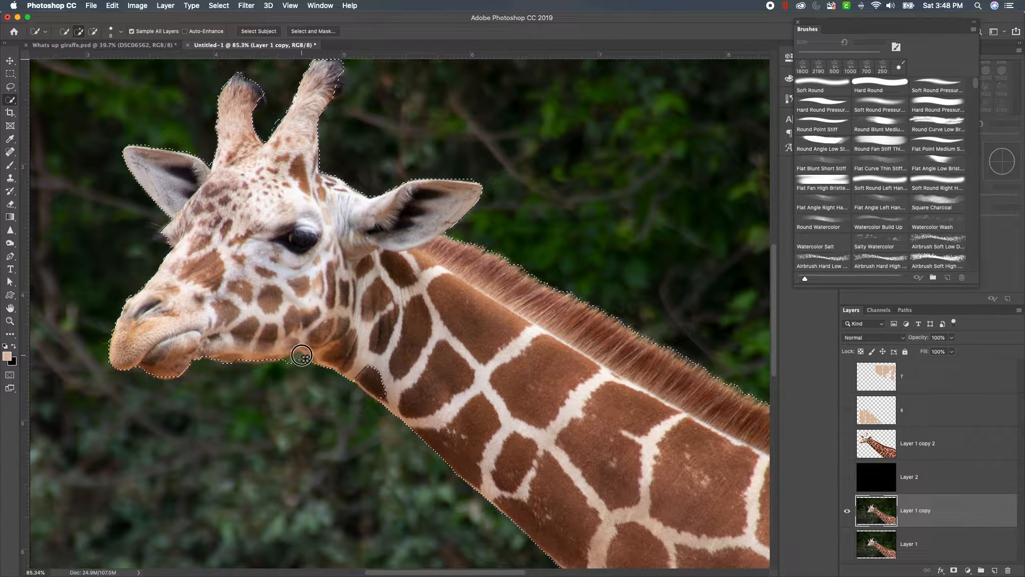
- Fit the image on screen, open Select and Mask, and brush along the mane to refine the edge of its hair
left_click(291, 6)
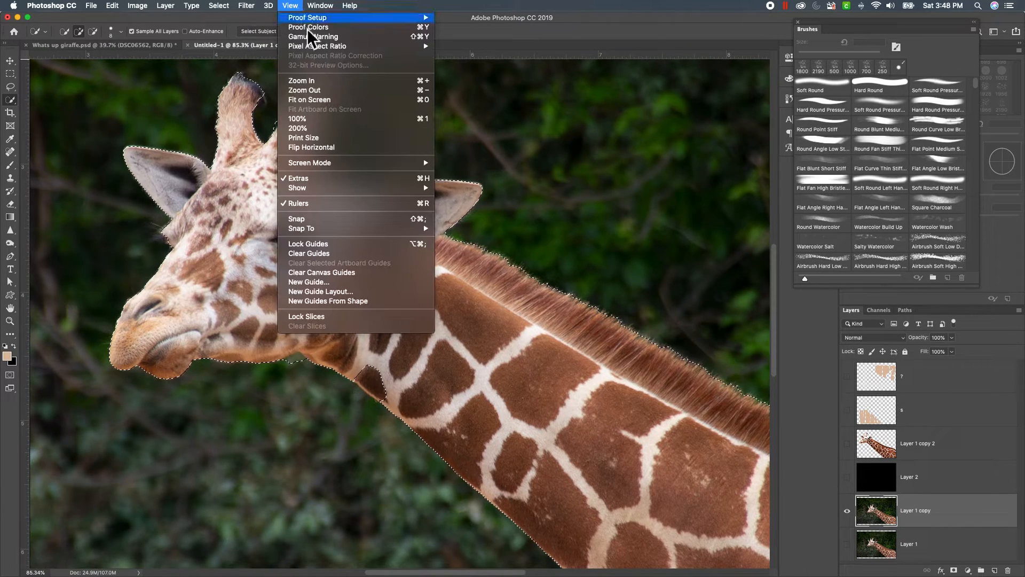
left_click(316, 102)
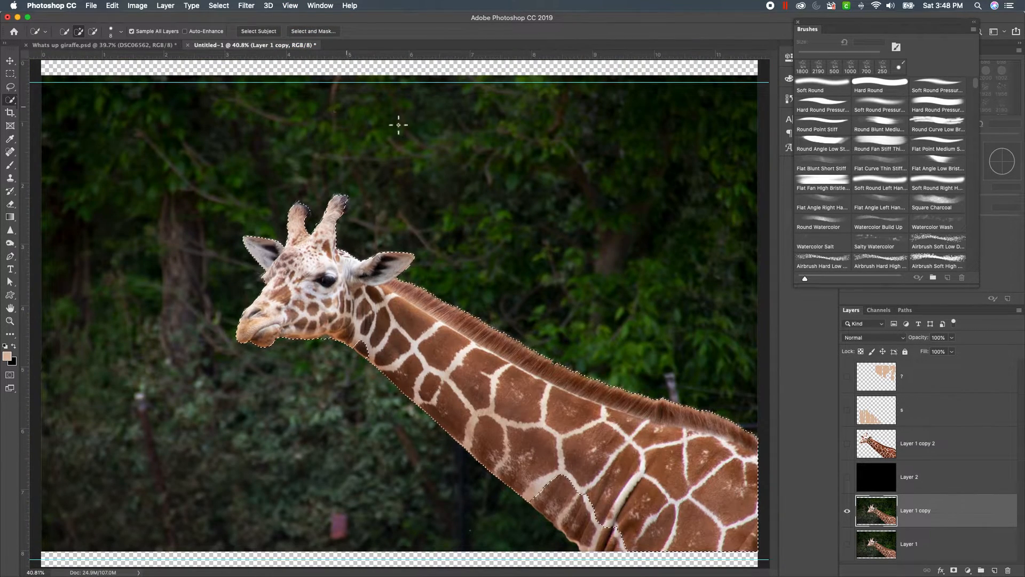
left_click(310, 32)
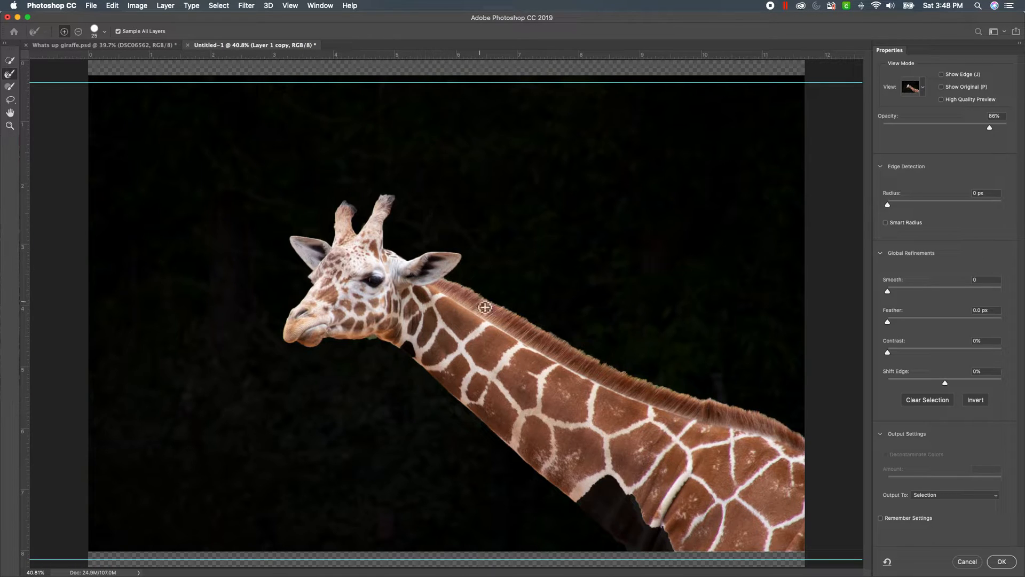
mouse_move(461, 290)
left_mouse_down()
mouse_move(626, 383)
mouse_move(638, 377)
mouse_move(631, 385)
mouse_move(783, 425)
mouse_move(830, 453)
left_mouse_up()
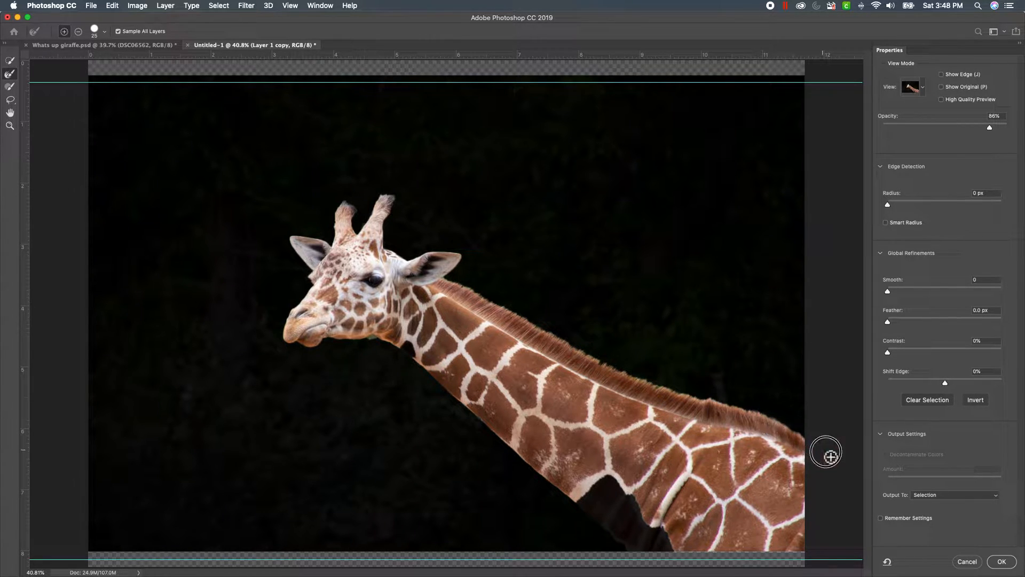
- Output the refined giraffe selection to a new layer
left_click(994, 496)
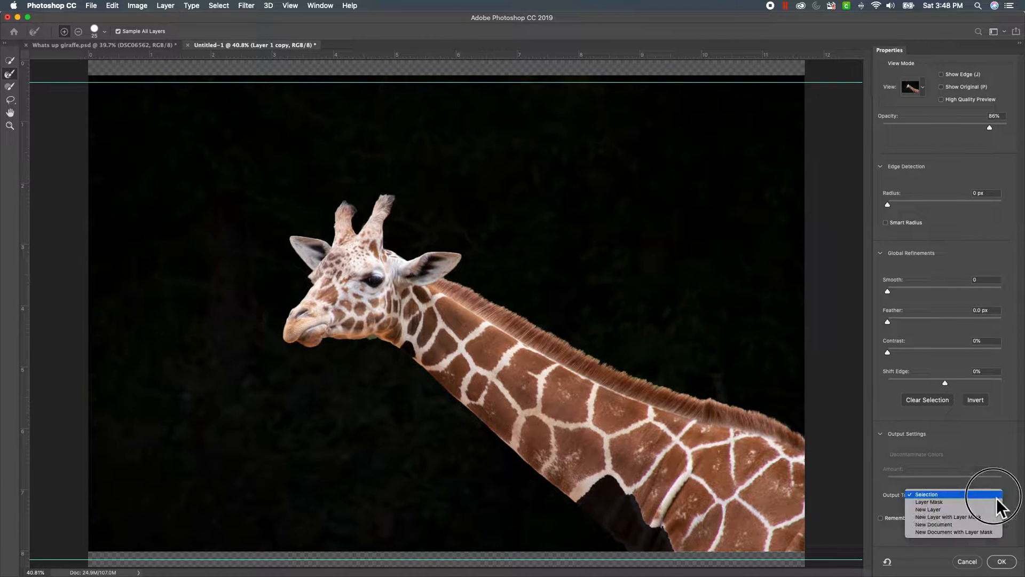
left_click(968, 511)
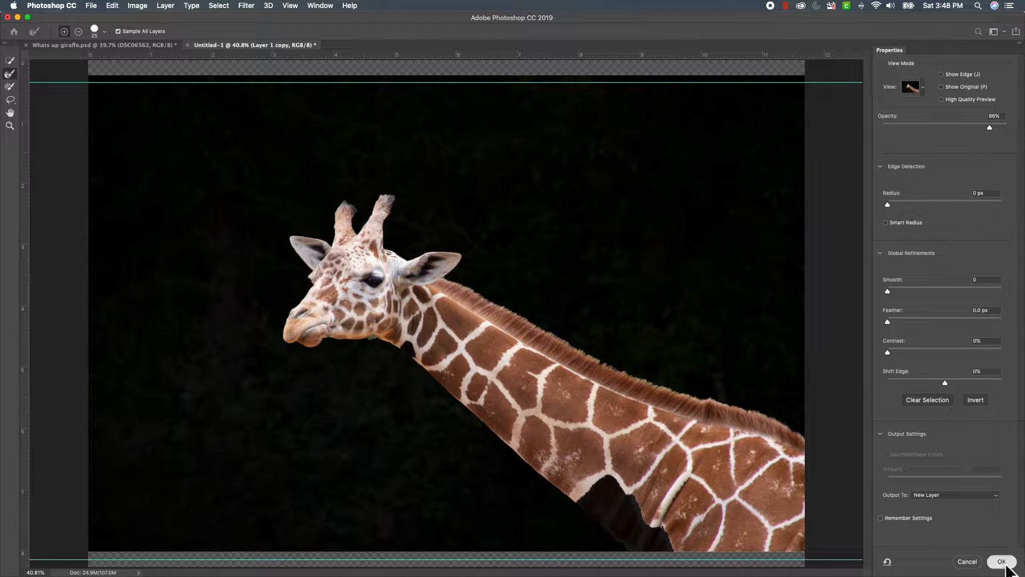
key("Return")
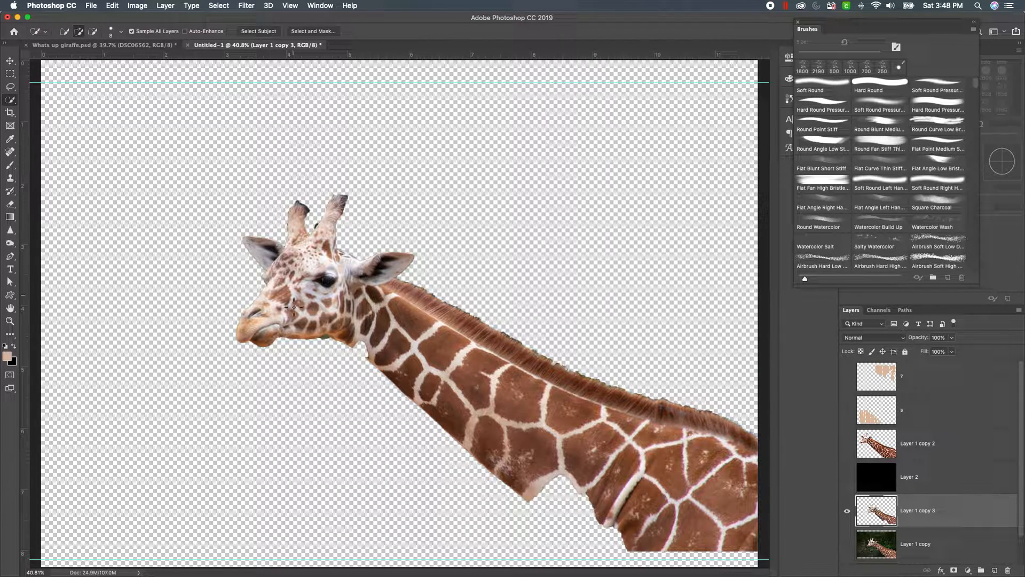
- Hide and delete the newly made giraffe cutout, Layer 1 copy 3
left_click(847, 511)
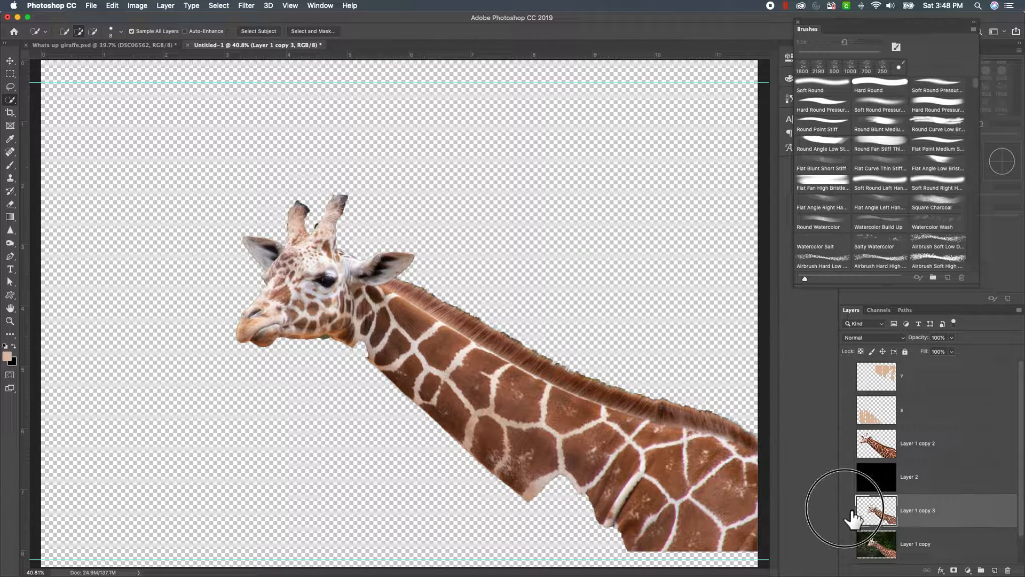
left_click_drag(935, 529, 1007, 570)
- Make the giraffe cutout on Layer 1 copy 2, the black Layer 2 and the What's lettering visible
left_click(846, 443)
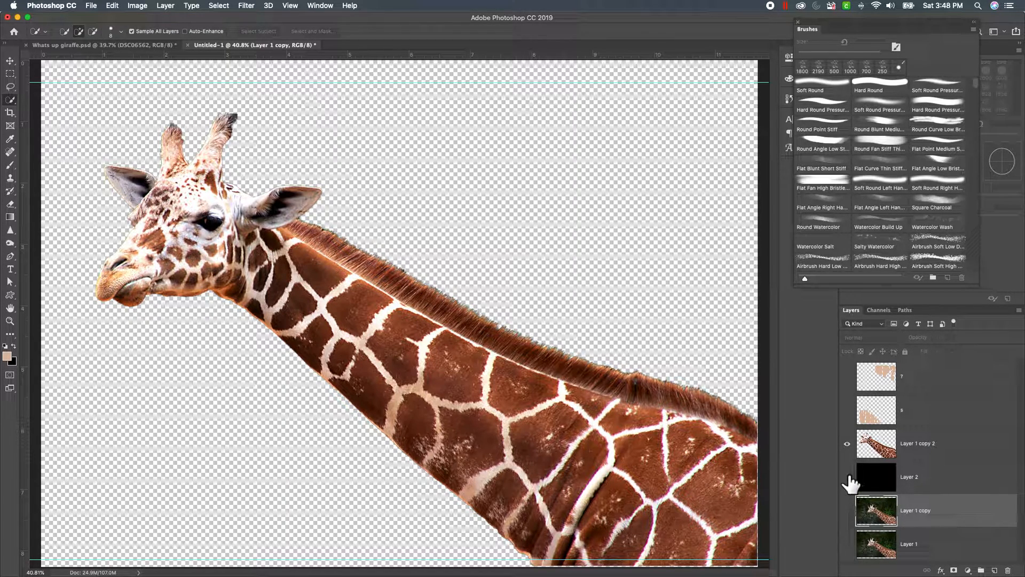
left_click(942, 484)
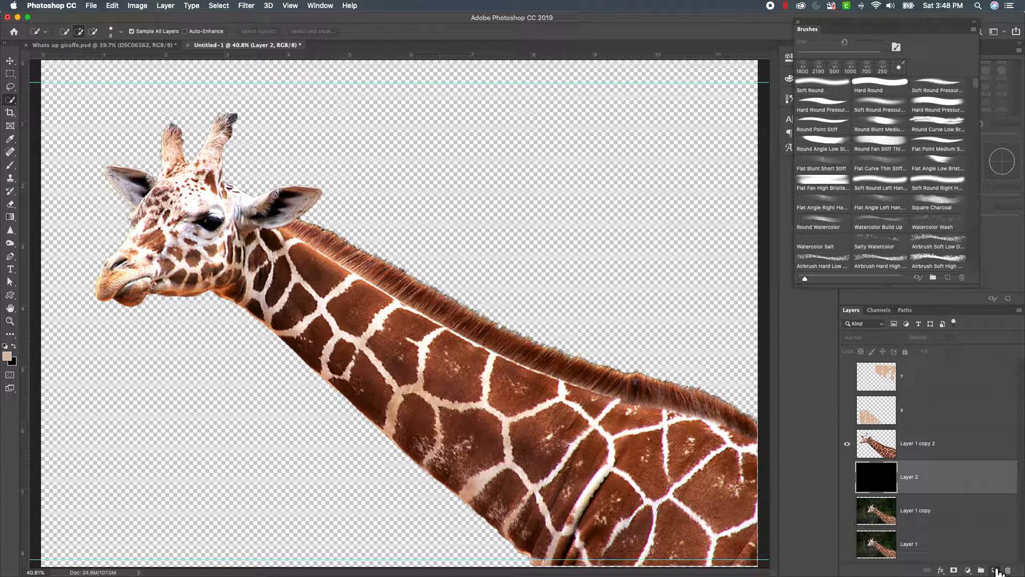
left_click(848, 477)
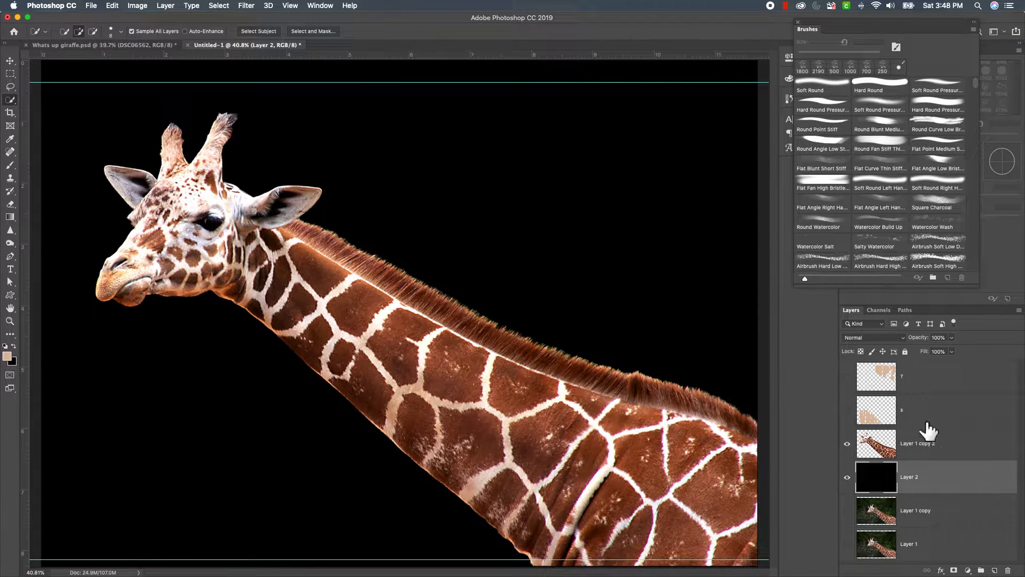
left_click(848, 410)
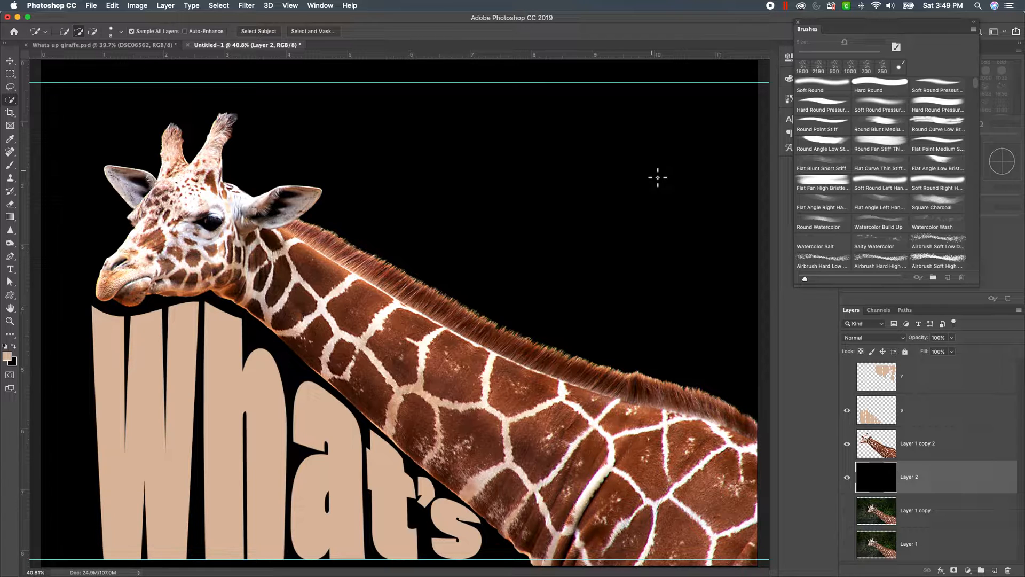
- Add a layer above the What's lettering and place a separate letter "U" above the giraffe's neck with the Horizontal Type tool
left_click(938, 419)
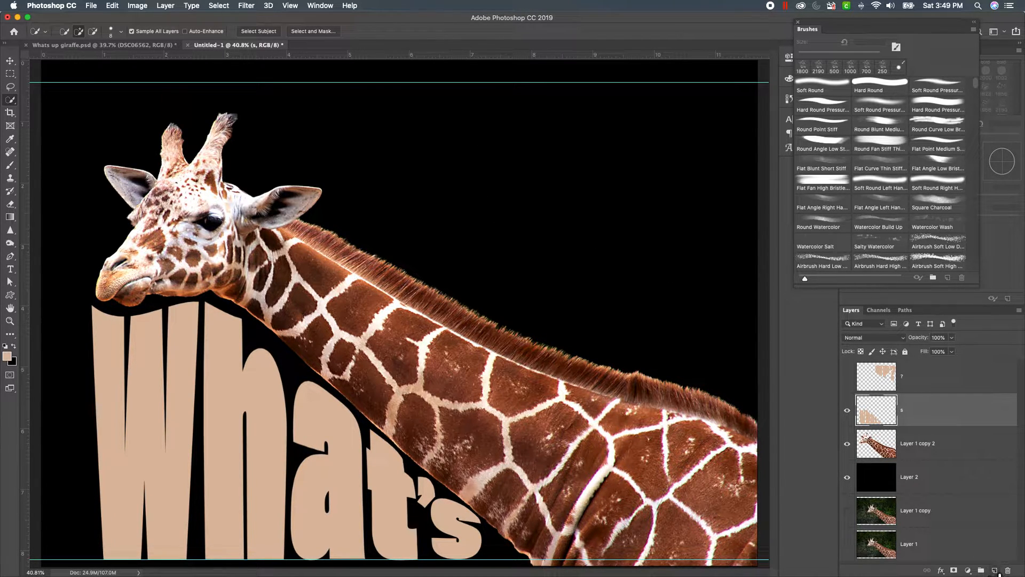
left_click(994, 570)
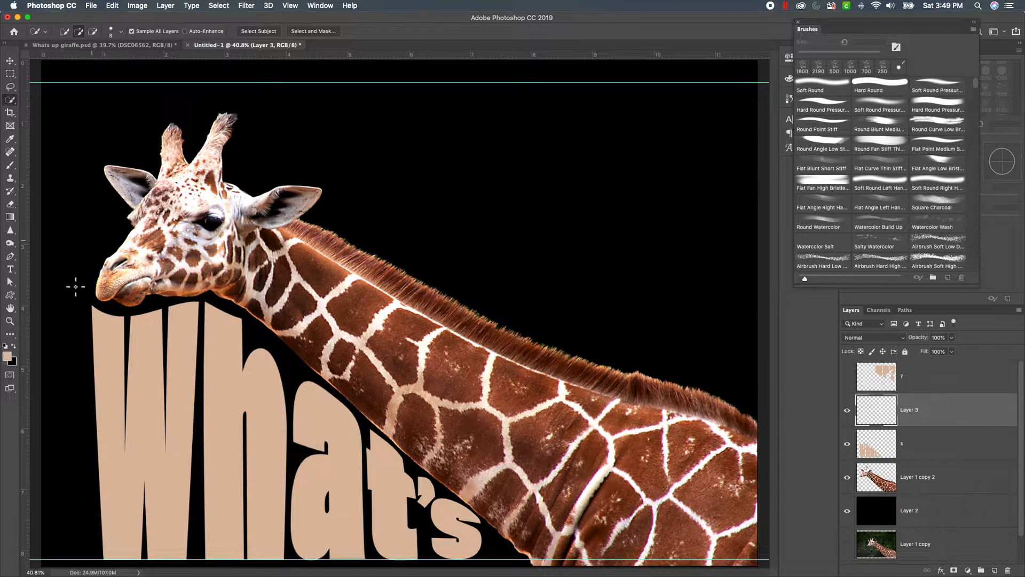
left_click(11, 269)
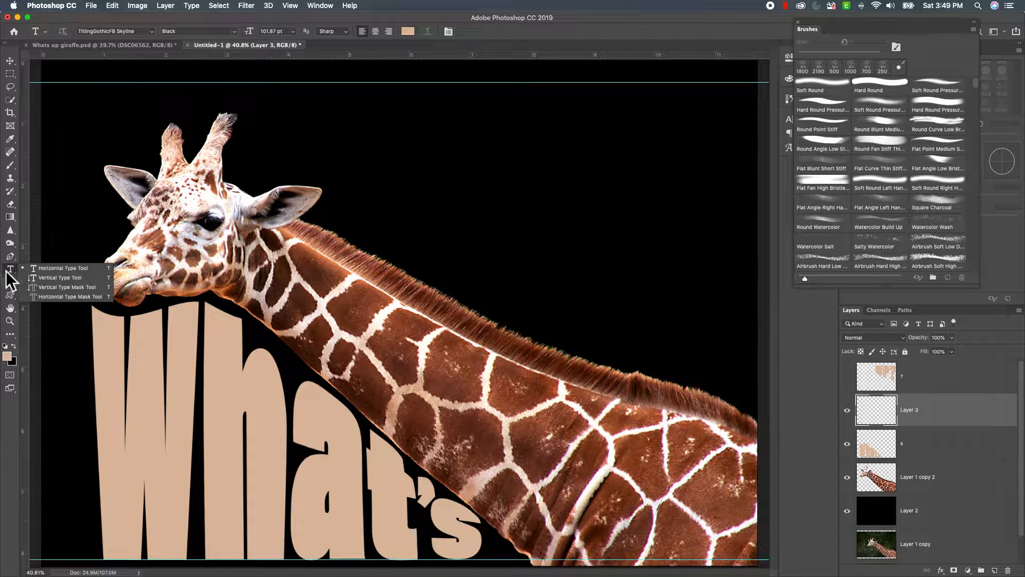
left_click(47, 270)
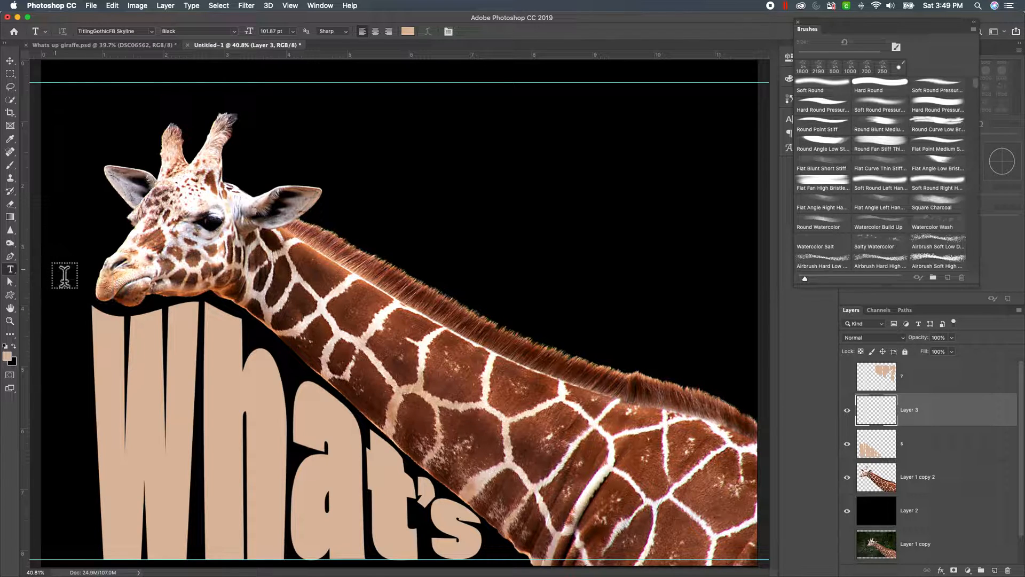
left_click(389, 179)
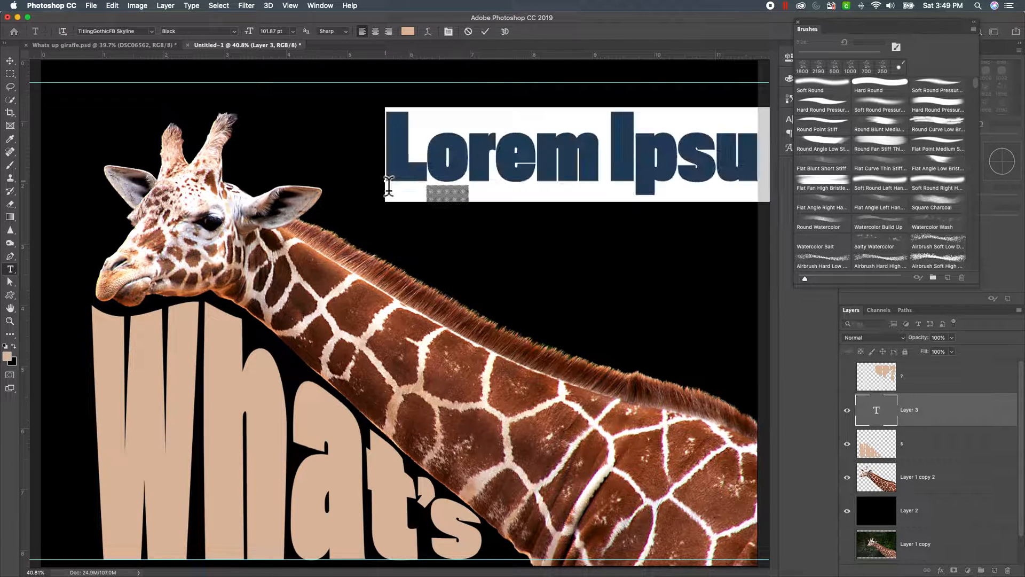
left_click(152, 33)
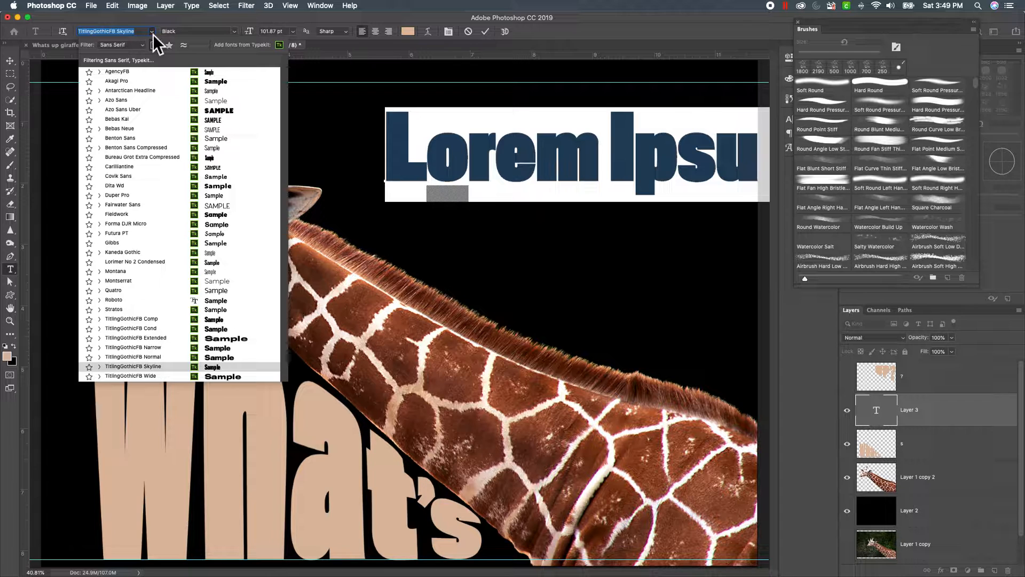
left_click(153, 35)
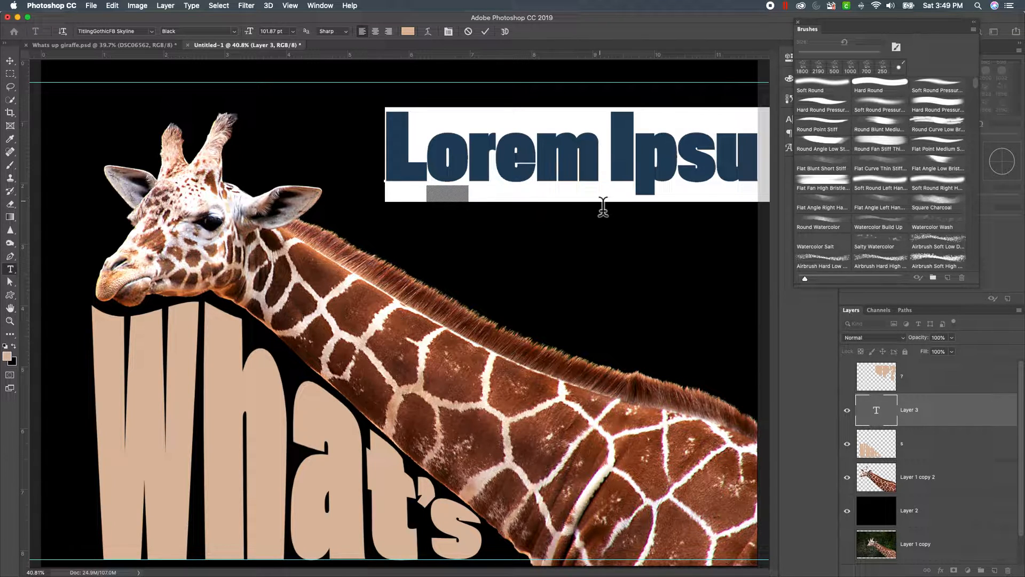
type("U")
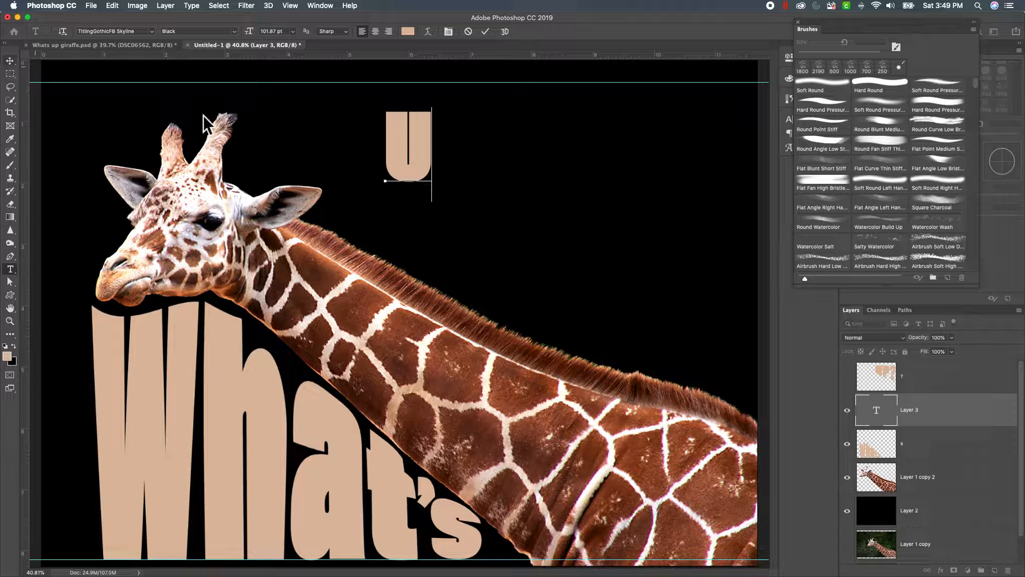
left_click(910, 411)
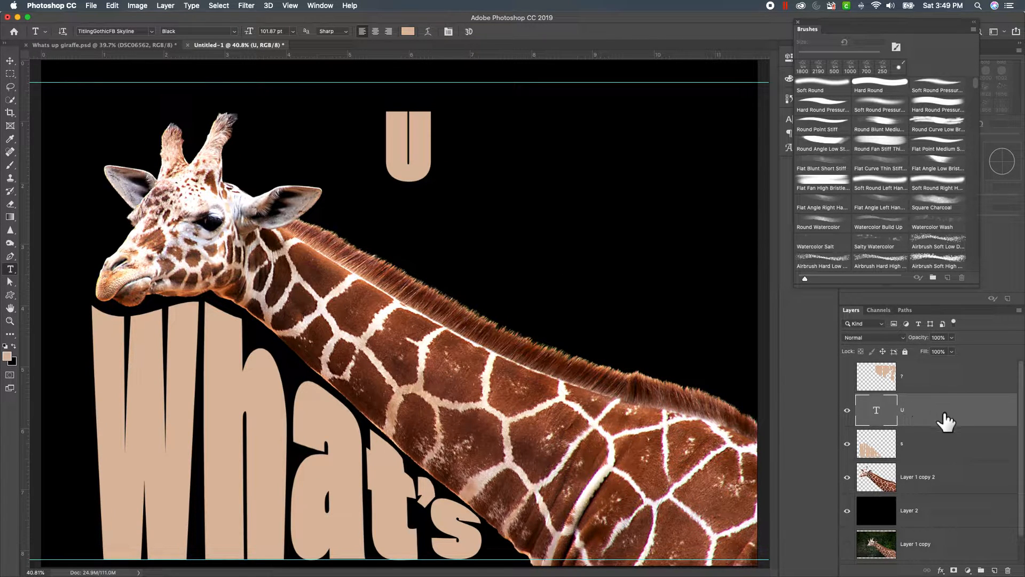
- Add a layer above the U and place a separate letter "p" above the middle of the giraffe's neck
left_click(994, 570)
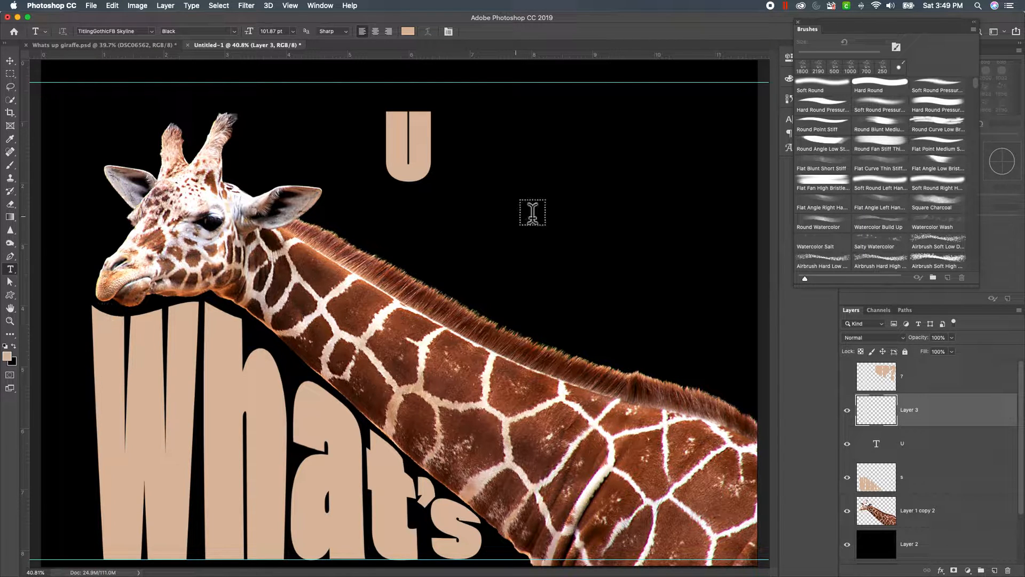
left_click(525, 212)
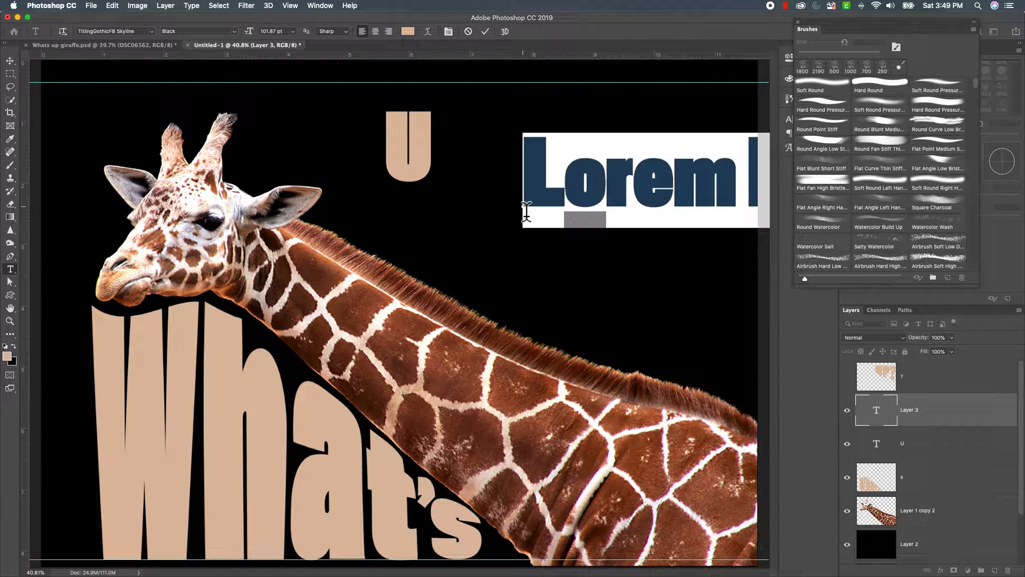
type("p")
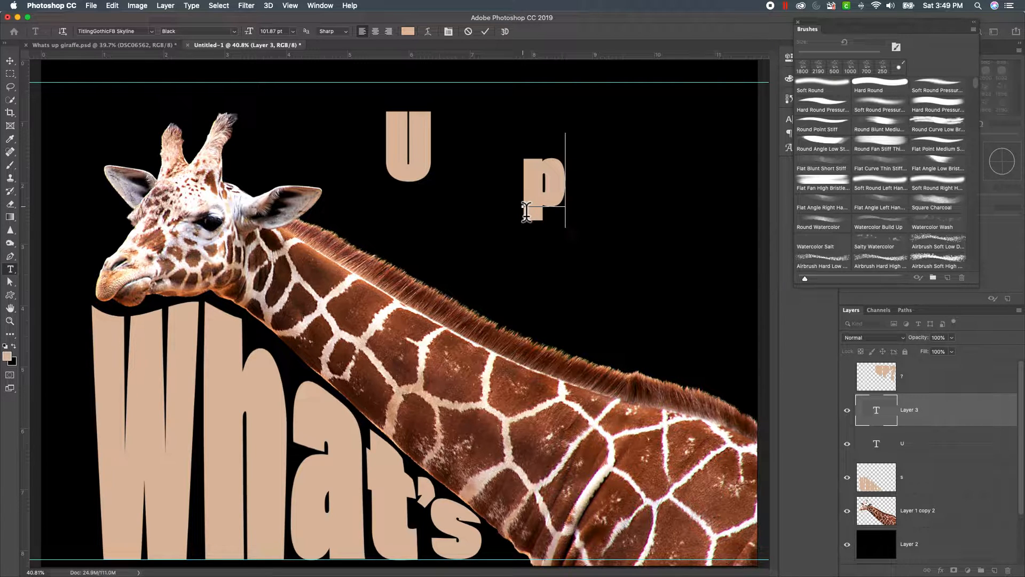
- Replace the capital U above the neck with a lowercase "u"
left_click(432, 162)
left_click(431, 162)
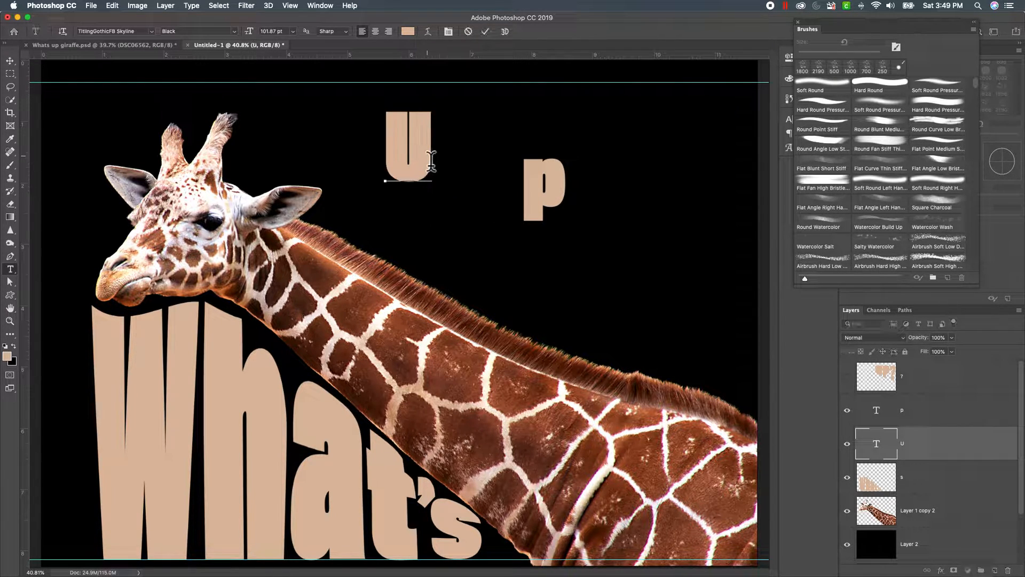
key("BackSpace")
type("u")
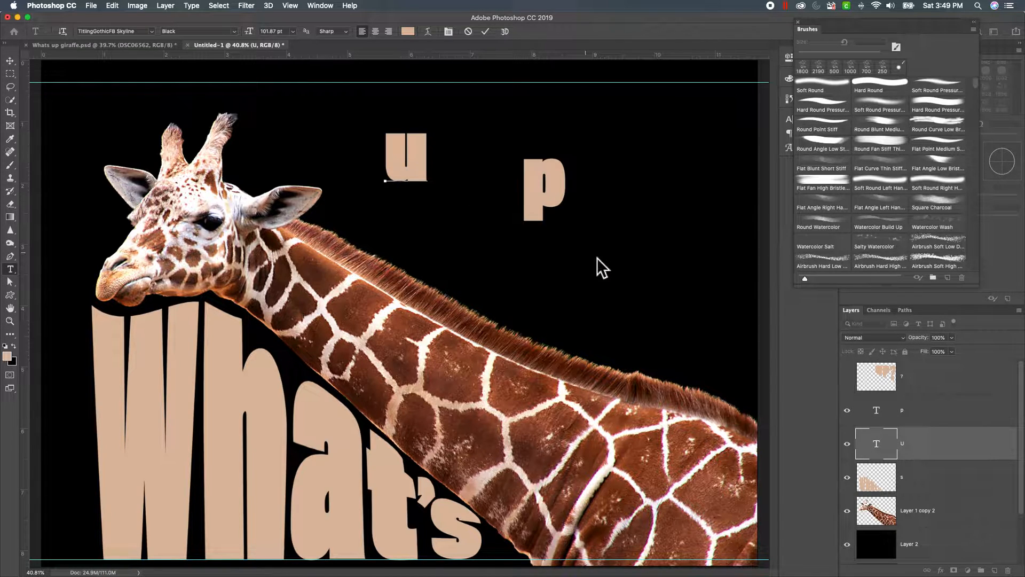
- Add a layer above the u and place a separate "?" beyond the p, above the giraffe's back
left_click(618, 262)
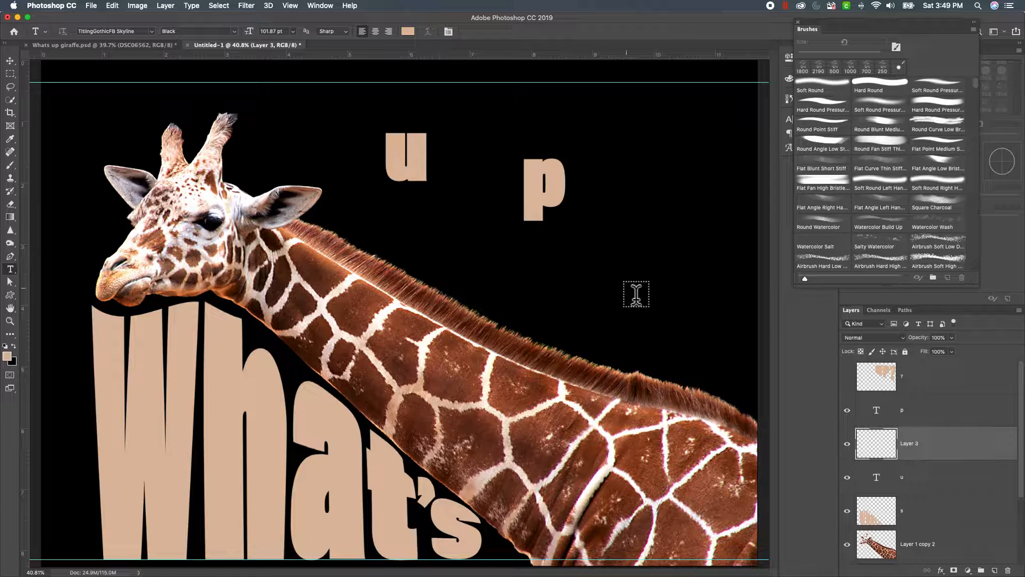
left_click(625, 291)
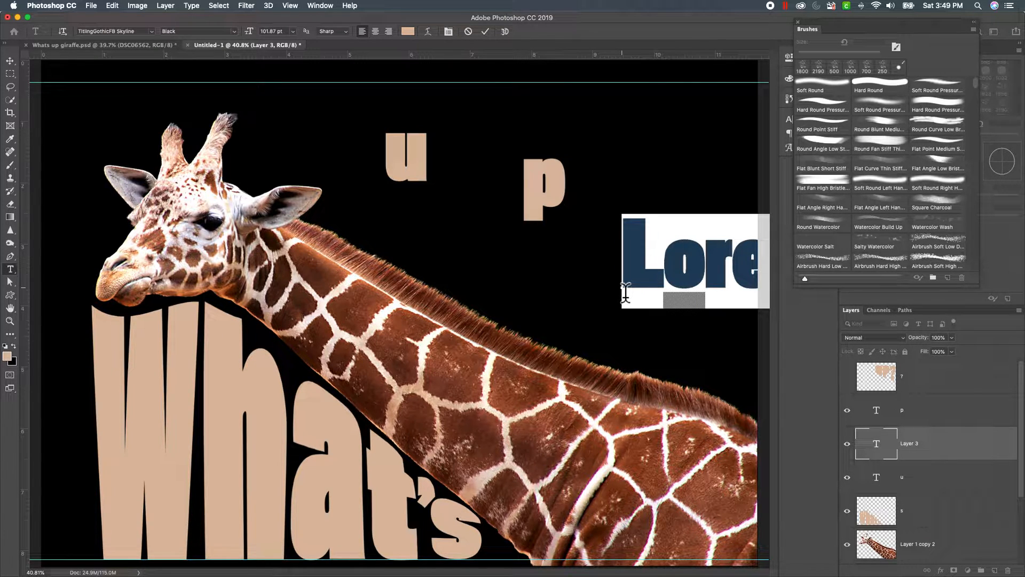
type("?")
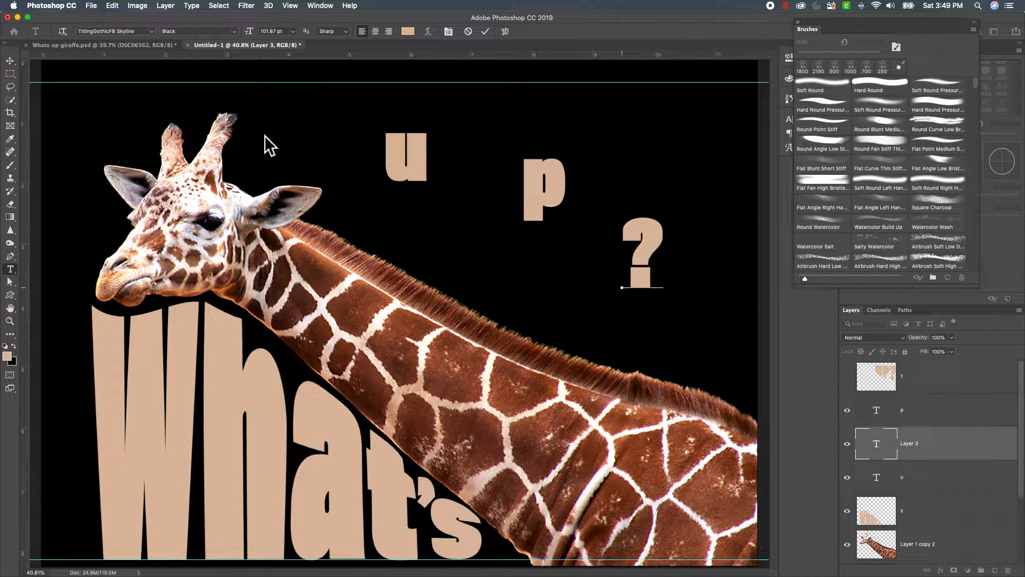
- Enlarge the letter u proportionally to about 287% and position it just above the giraffe's mane
left_click(11, 60)
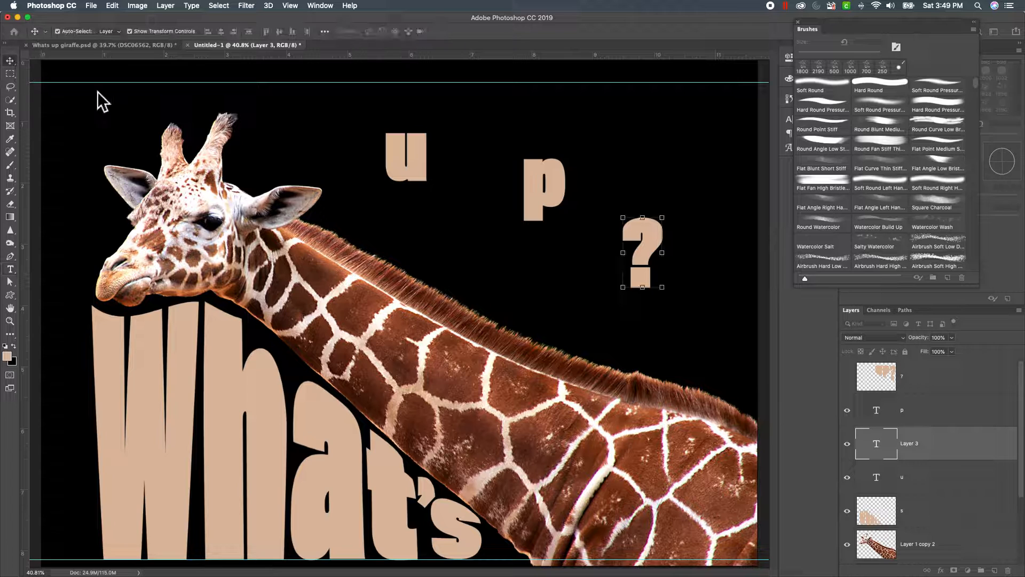
left_click(410, 184)
left_click_drag(415, 140, 416, 92)
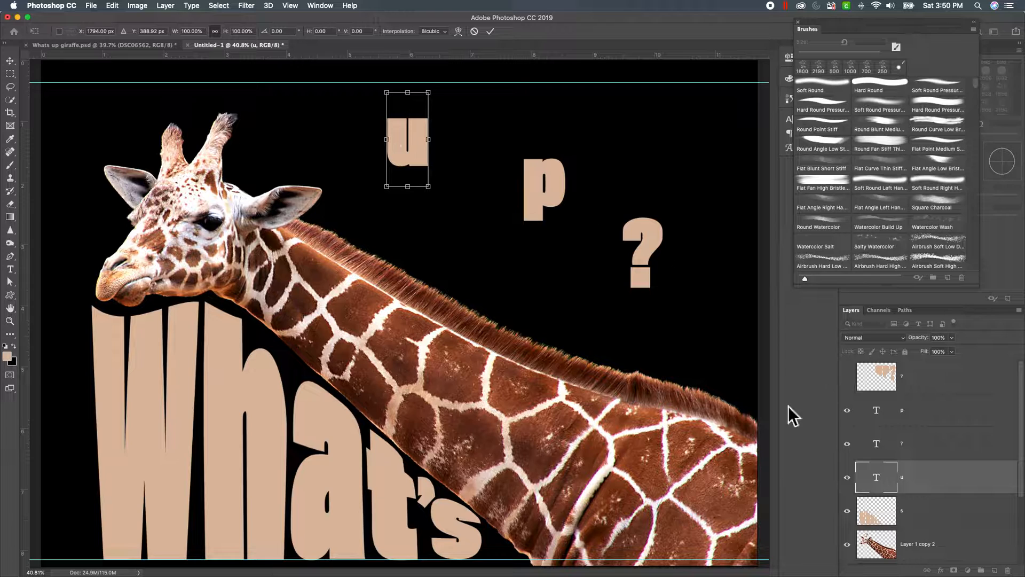
left_click_drag(416, 197, 420, 299)
left_click_drag(408, 101, 408, 69)
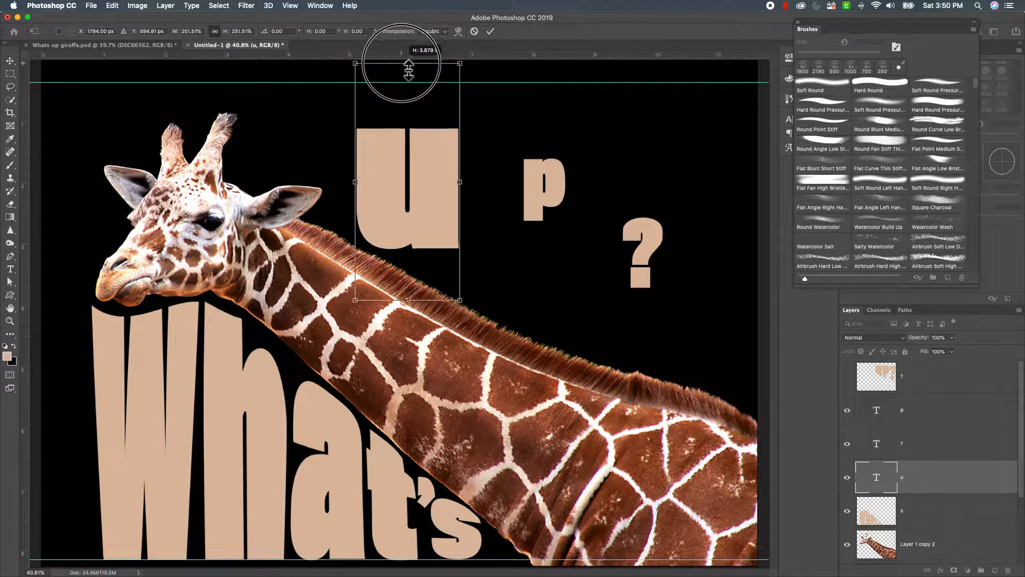
left_click_drag(438, 165, 471, 157)
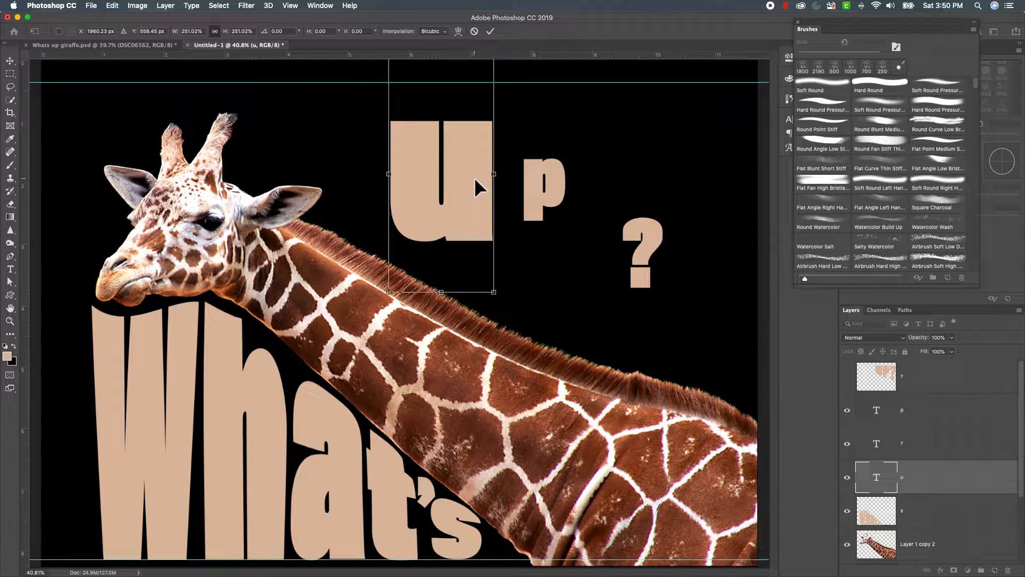
left_click_drag(474, 178, 479, 177)
left_click_drag(501, 183, 503, 182)
left_click_drag(456, 297, 448, 322)
key("Return")
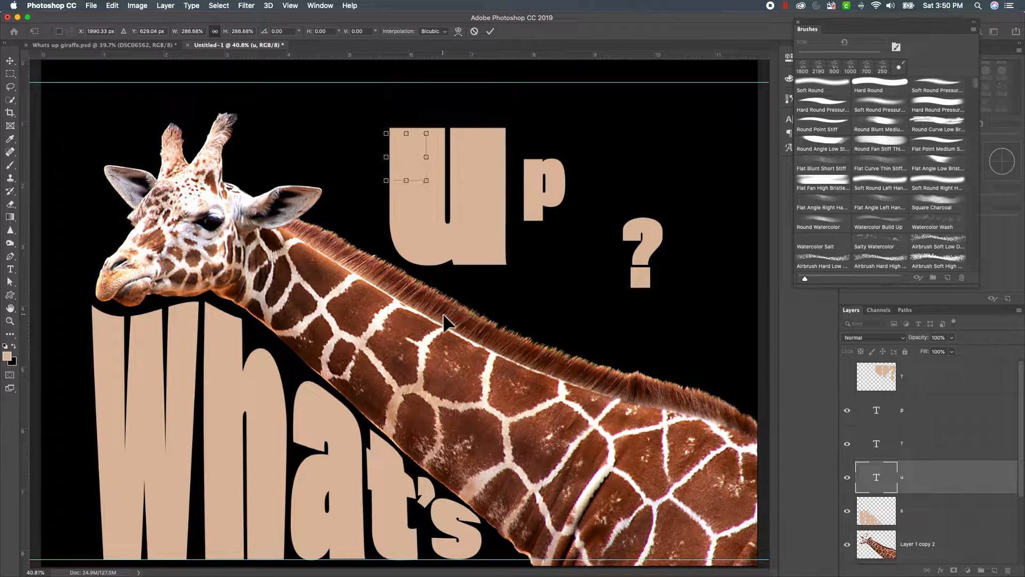
- Enlarge the letter p proportionally and position it right beside the u, with their tops level
left_click(544, 202)
key("ctrl+t")
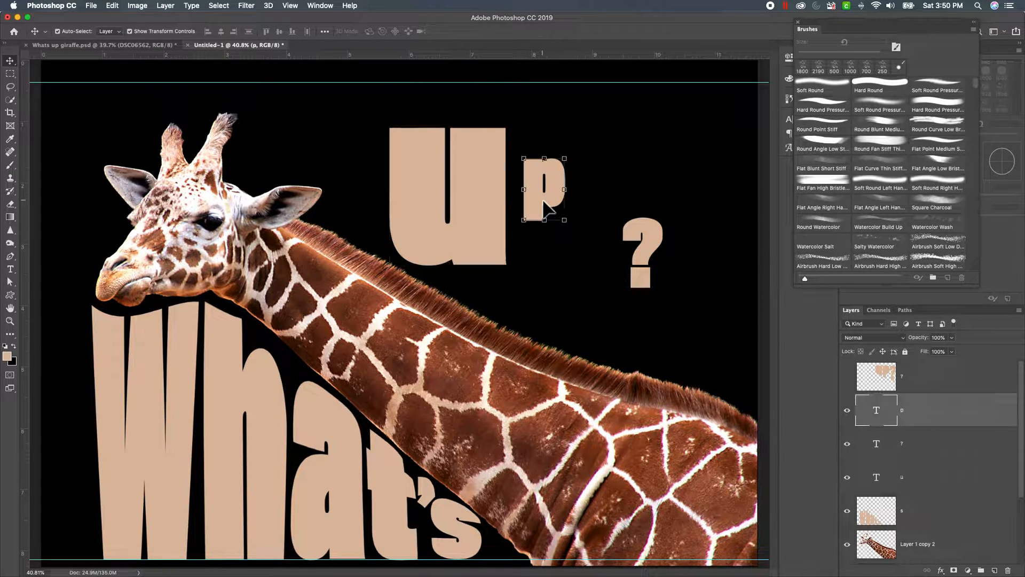
left_click_drag(545, 159, 544, 130)
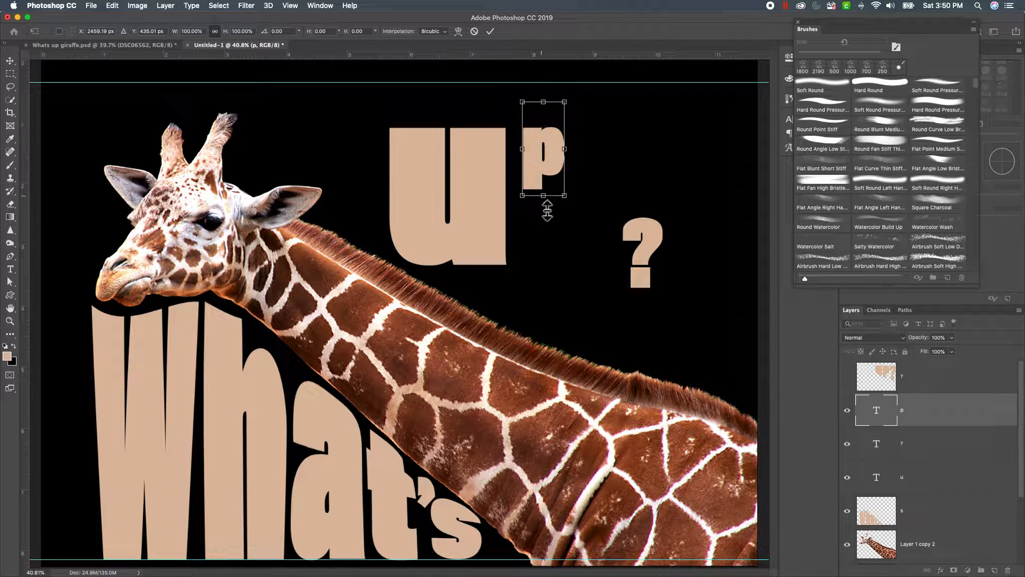
left_click_drag(543, 196, 544, 323)
left_click_drag(555, 102, 559, 70)
left_click_drag(572, 178, 599, 165)
key("Return")
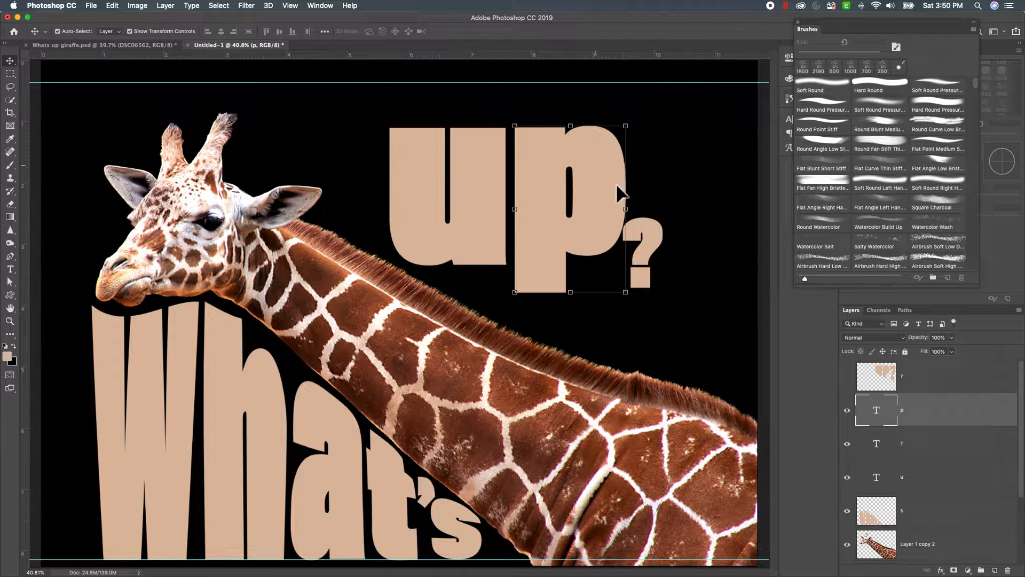
- Enlarge the question mark proportionally and position it beside the p, matching the height of the p
left_click(655, 238)
double_click(656, 238)
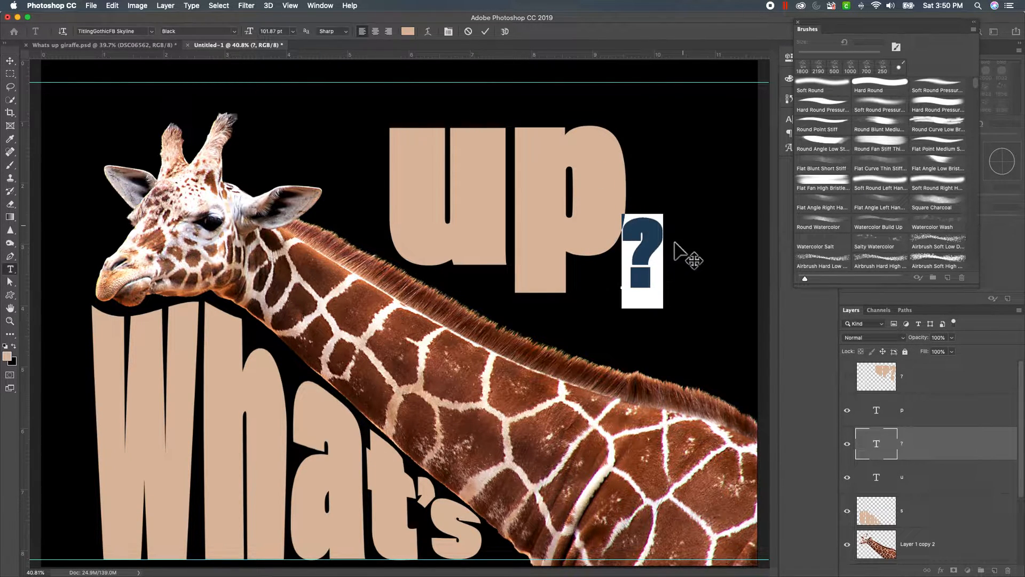
left_click(10, 60)
left_click_drag(644, 231, 684, 90)
left_click_drag(686, 282, 688, 355)
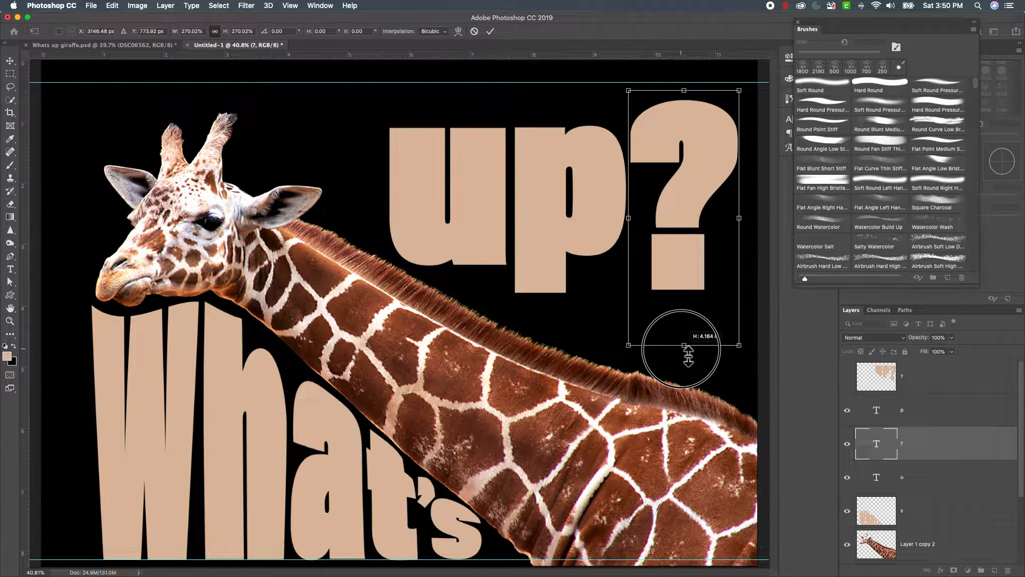
left_click_drag(688, 355, 686, 328)
left_click_drag(674, 254, 674, 279)
key("Return")
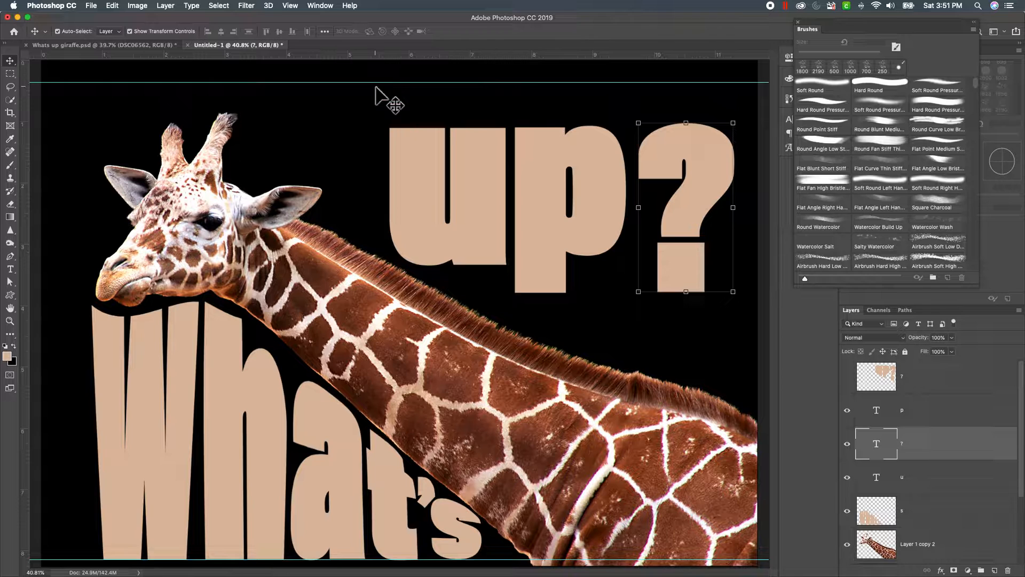
- Remove the upper horizontal guide and add a new one level with the tips of the giraffe's horns
left_click_drag(378, 87, 401, 33)
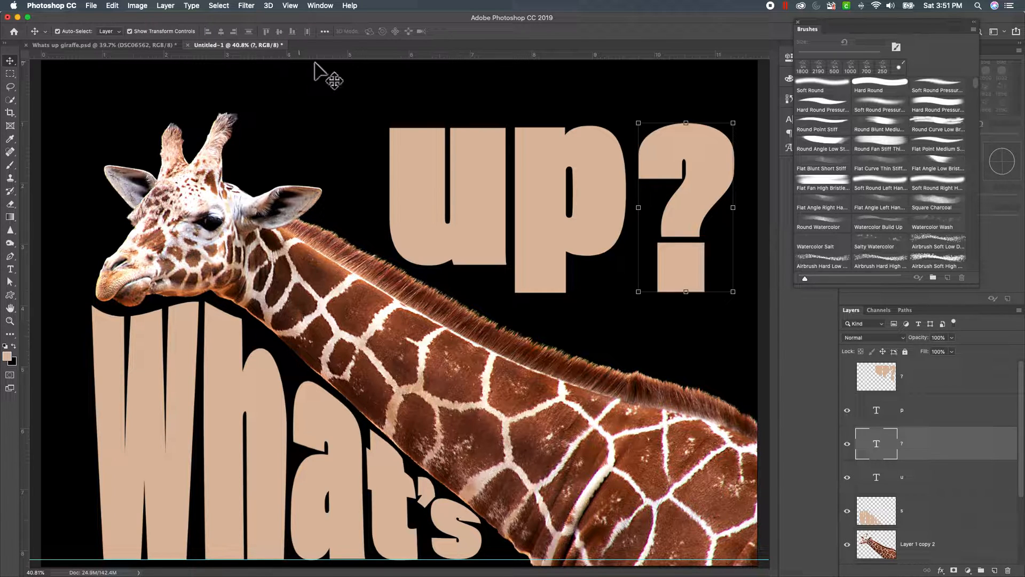
left_click_drag(322, 57, 328, 120)
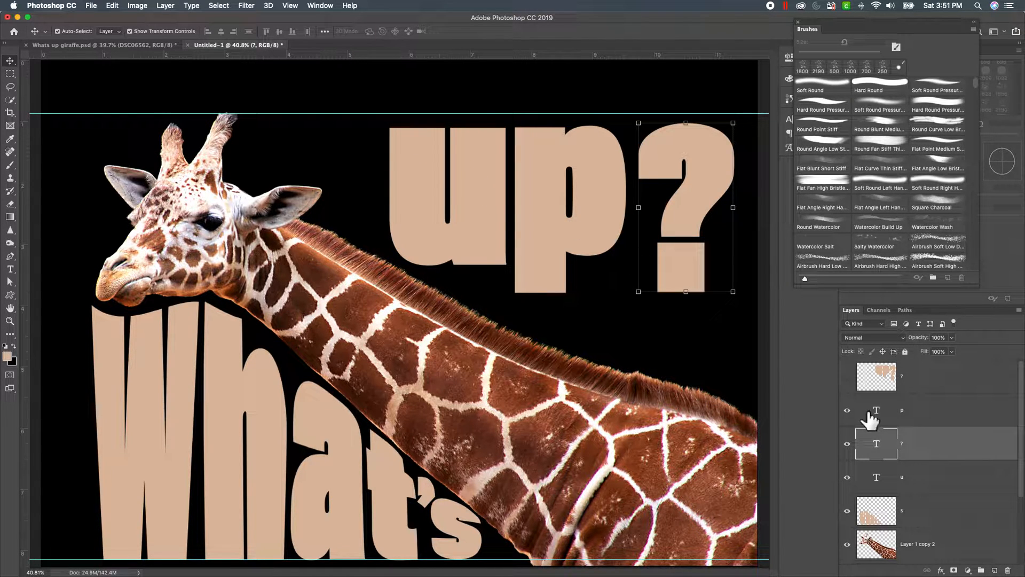
- Rasterize the type layer of the letter u
left_click(488, 225)
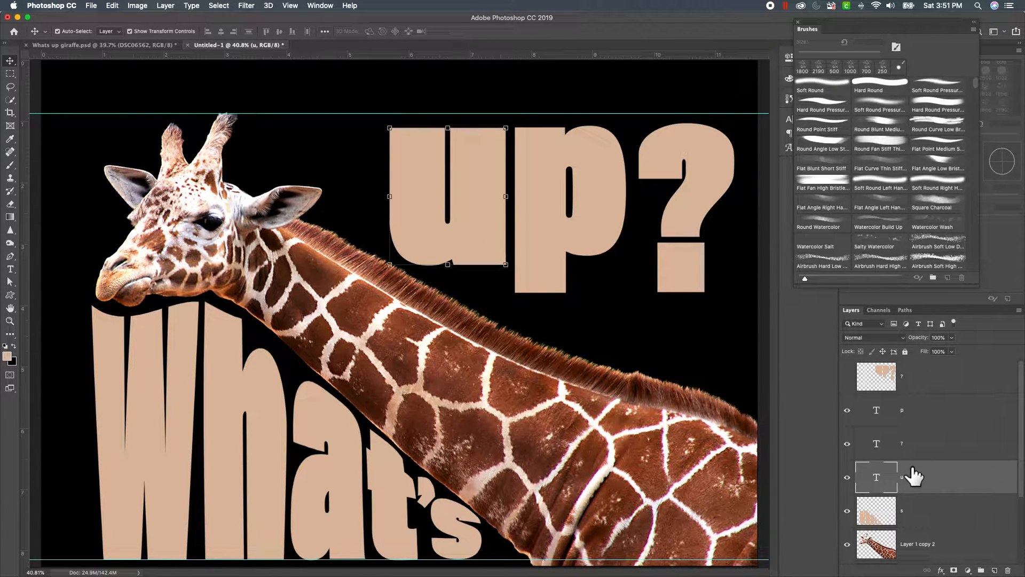
right_click(932, 478)
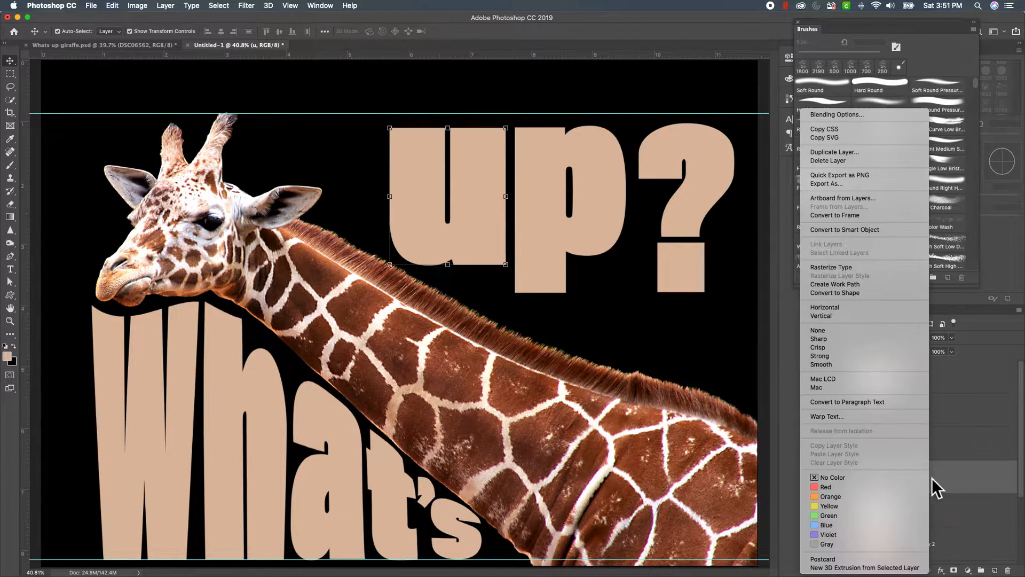
left_click(842, 268)
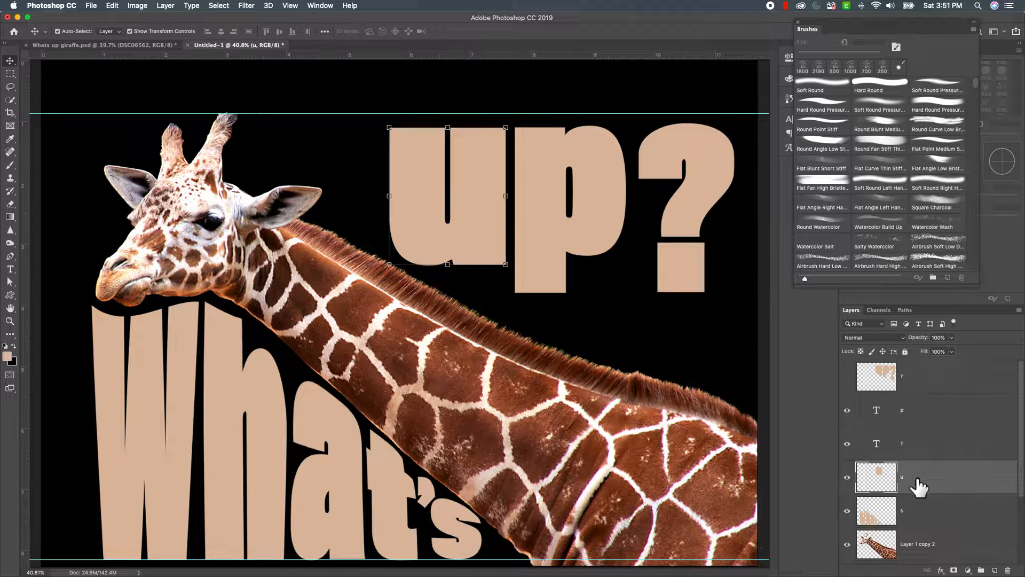
- Stretch the u vertically with Distort, extending its upper edge to the horizontal guide and its lower edge slightly toward the neck
left_click_drag(475, 205, 475, 204)
right_click(505, 196)
left_click(476, 210)
left_click(451, 260)
left_click(440, 249)
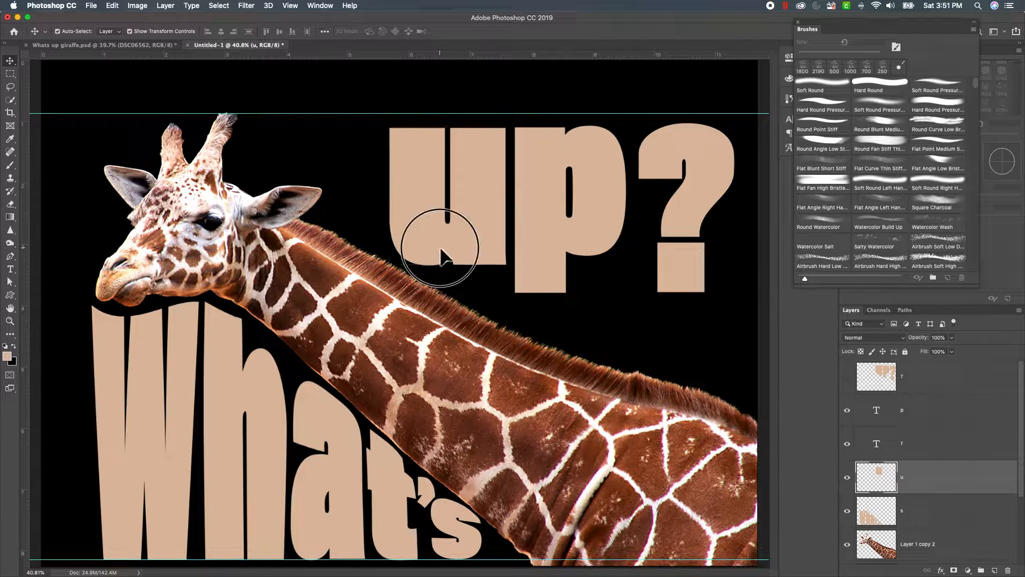
left_click(453, 269)
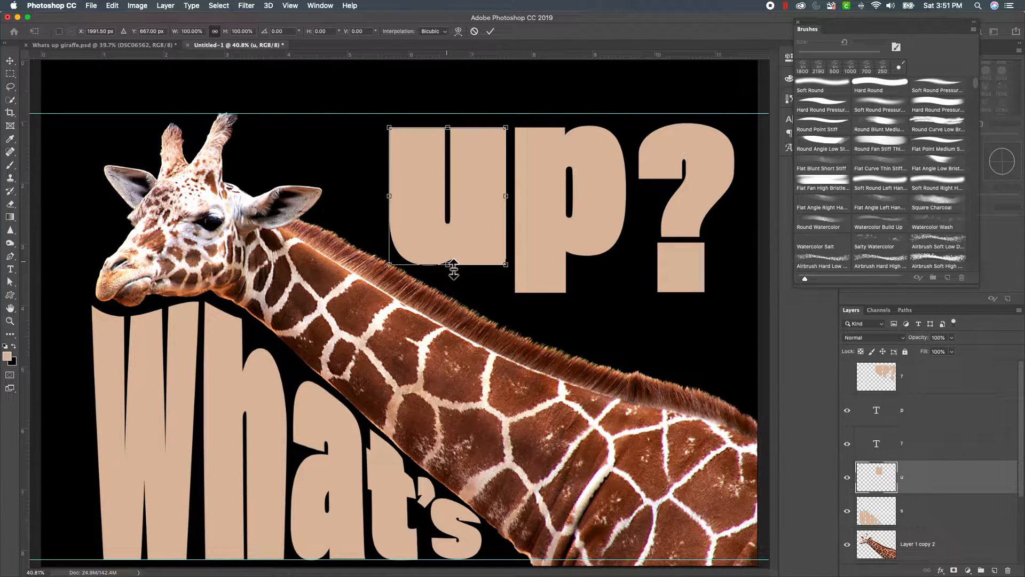
right_click(450, 263)
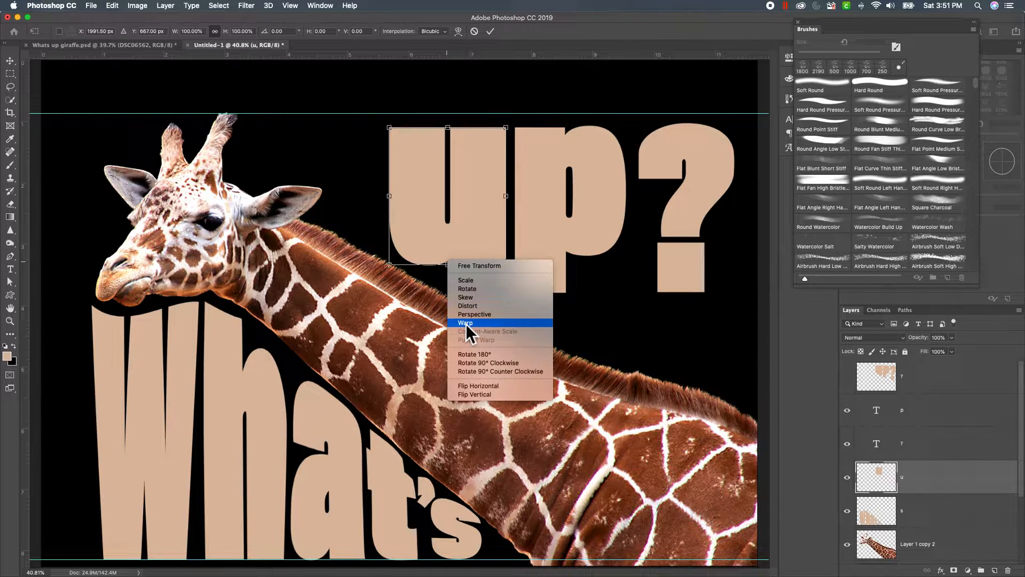
left_click(466, 306)
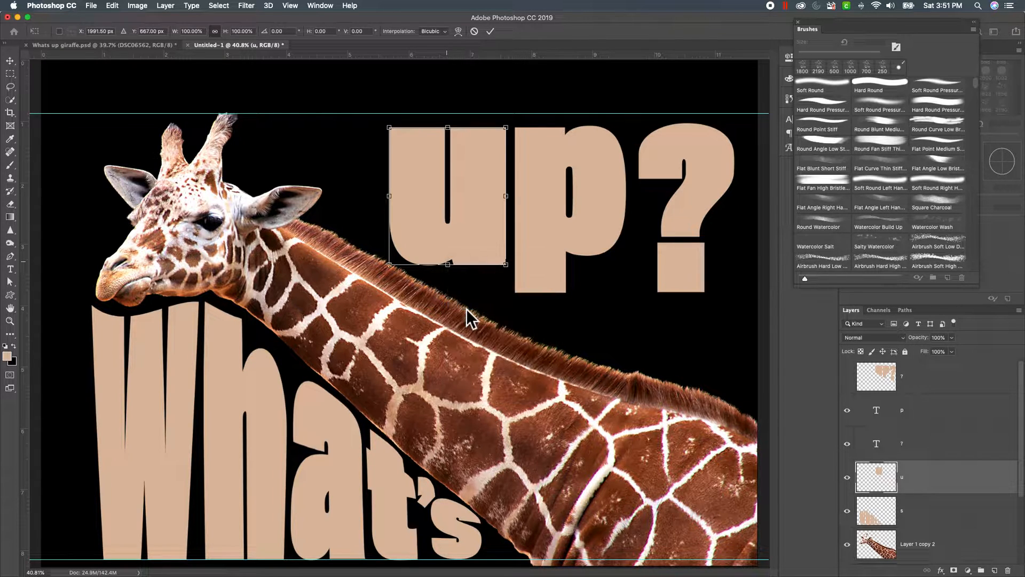
mouse_move(450, 134)
left_mouse_down()
mouse_move(444, 122)
mouse_move(398, 133)
mouse_move(450, 103)
mouse_move(448, 161)
mouse_move(468, 99)
mouse_move(480, 110)
mouse_move(398, 112)
mouse_move(471, 107)
mouse_move(576, 144)
mouse_move(451, 106)
mouse_move(447, 120)
left_mouse_up()
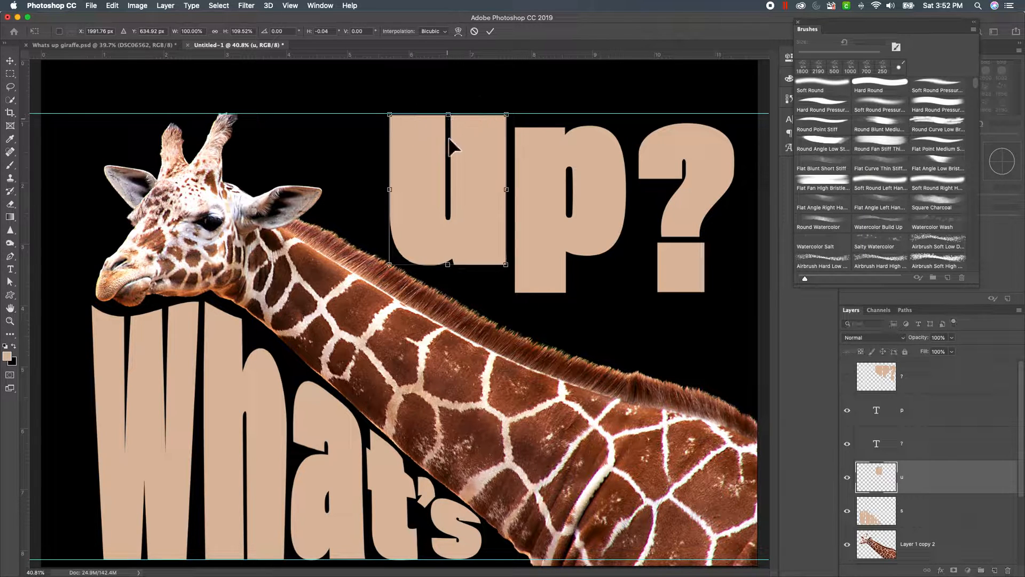
left_click_drag(449, 265, 450, 273)
key("Return")
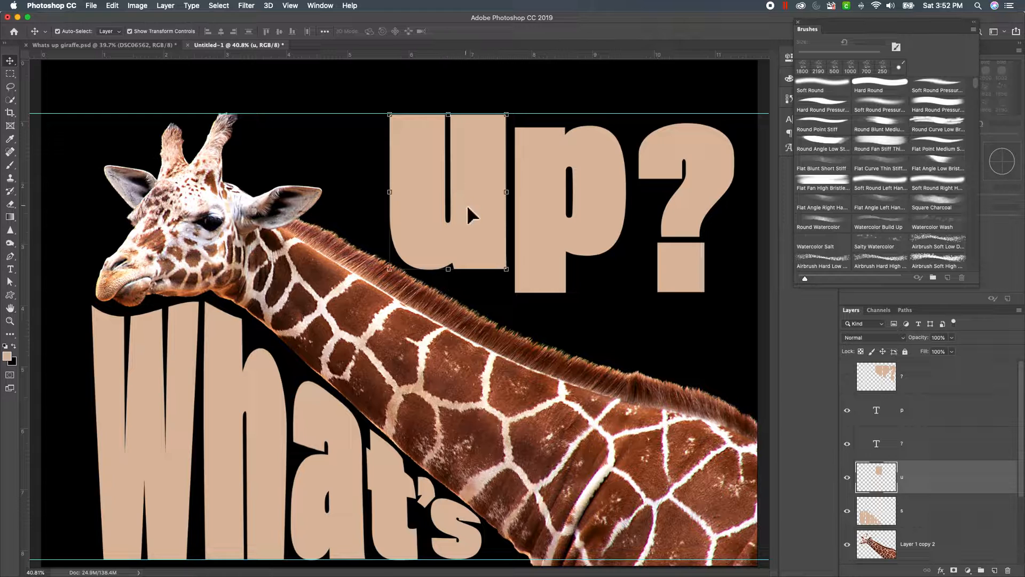
right_click(450, 268)
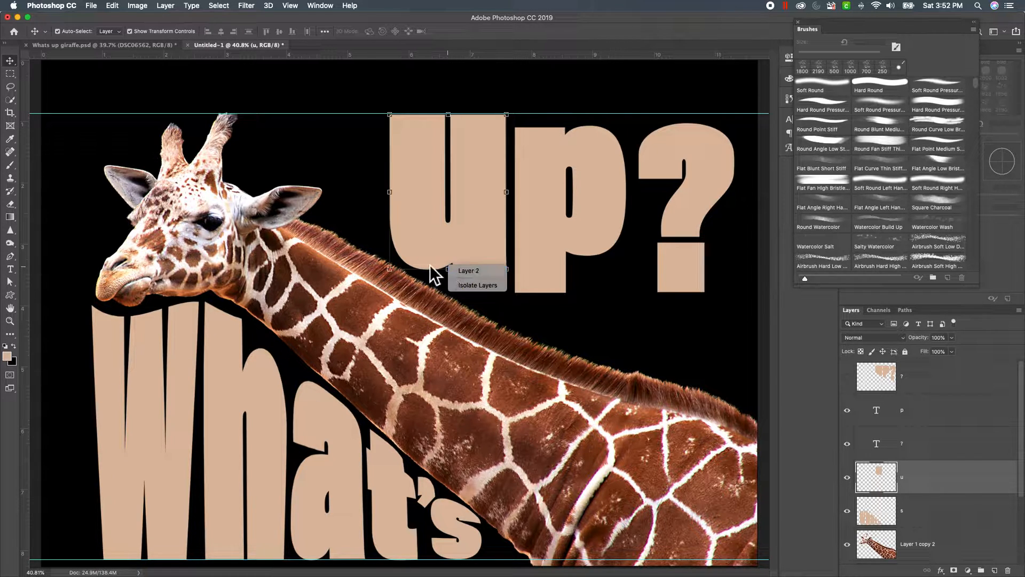
left_click(431, 265)
right_click(450, 270)
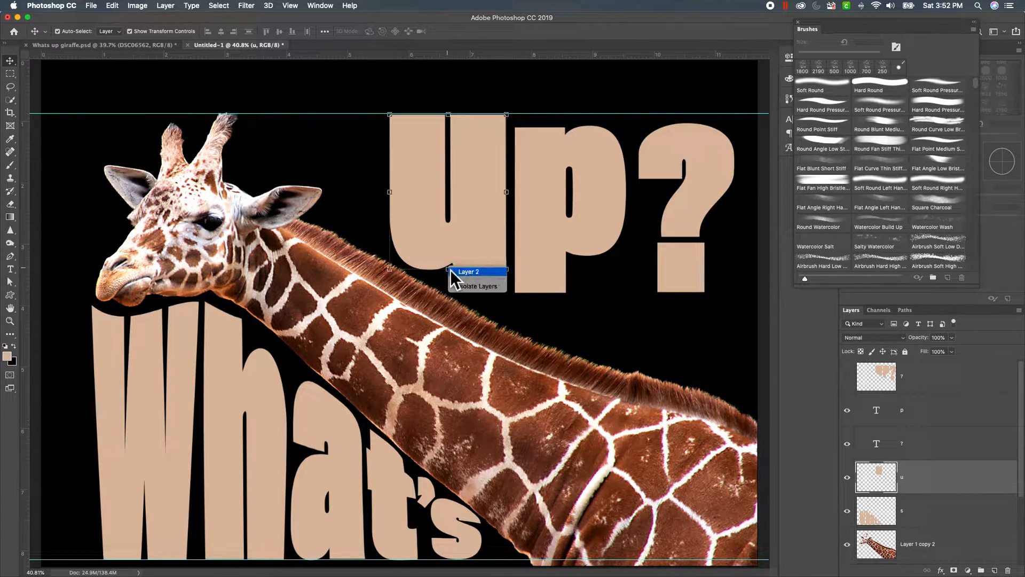
left_click(443, 272)
right_click(449, 272)
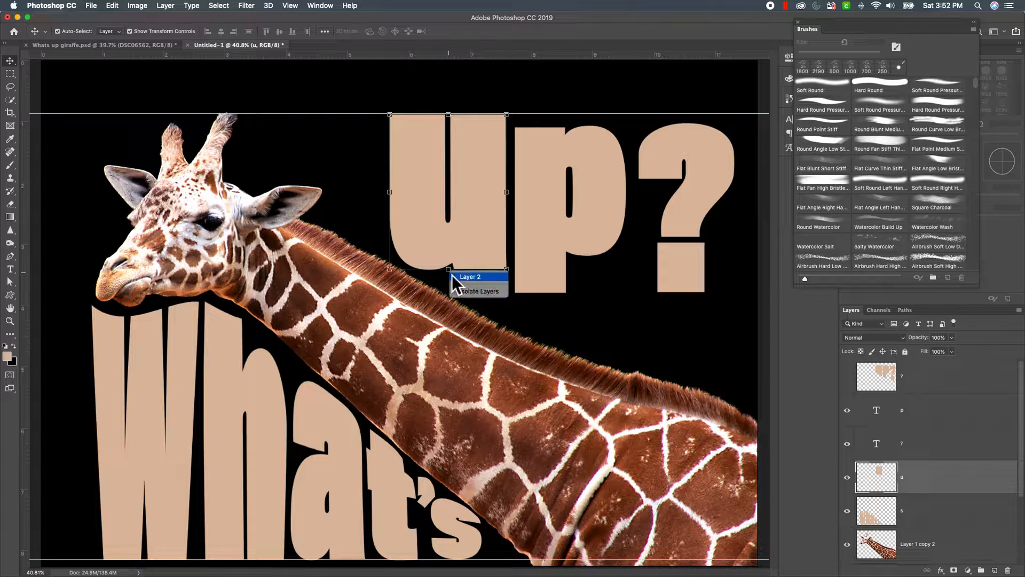
left_click(448, 271)
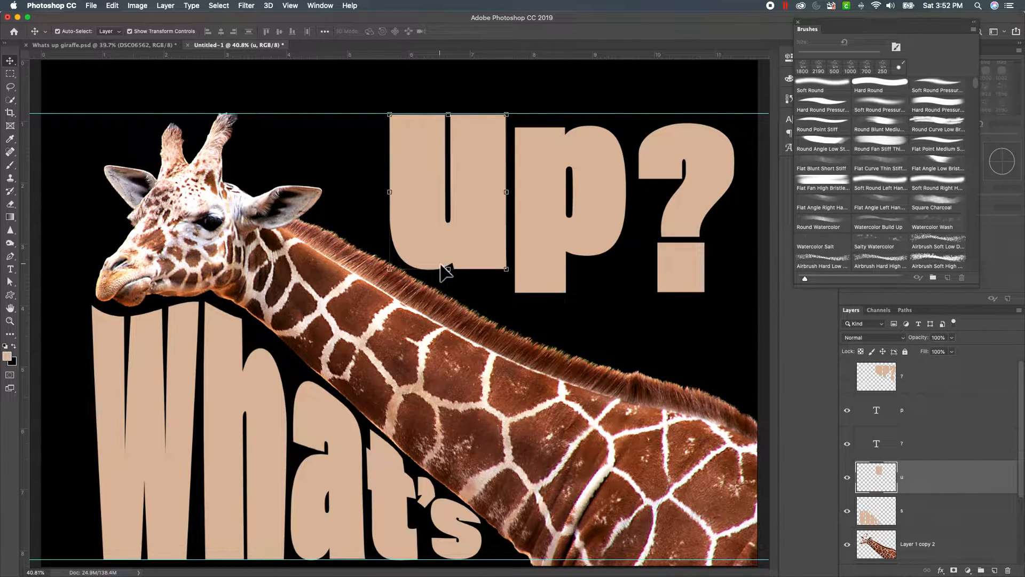
right_click(442, 265)
left_click(443, 264)
- Warp the bottom of the u, pulling its right corner down so the lower edge follows the slope of the giraffe's neck
left_click(449, 269)
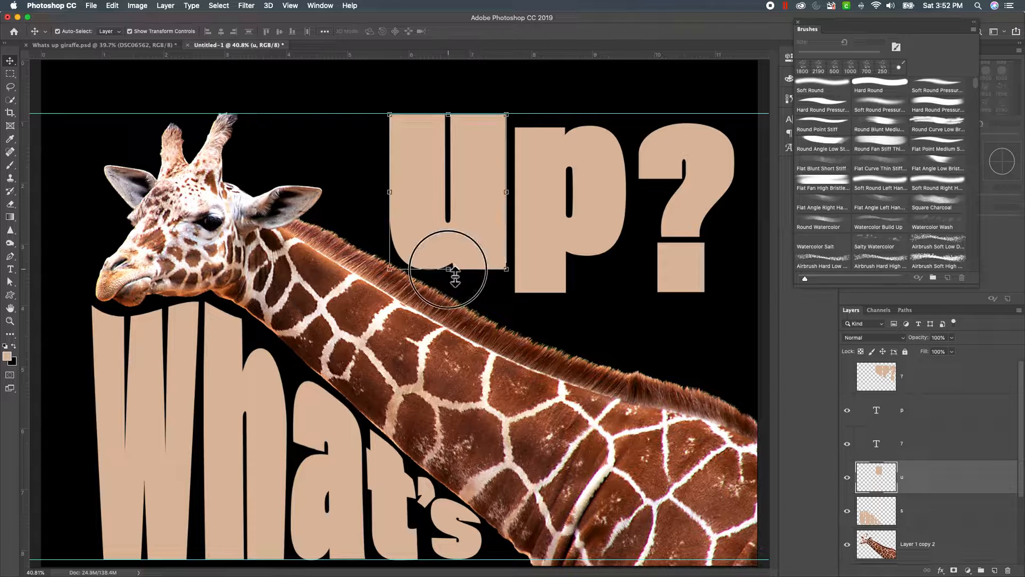
right_click(449, 270)
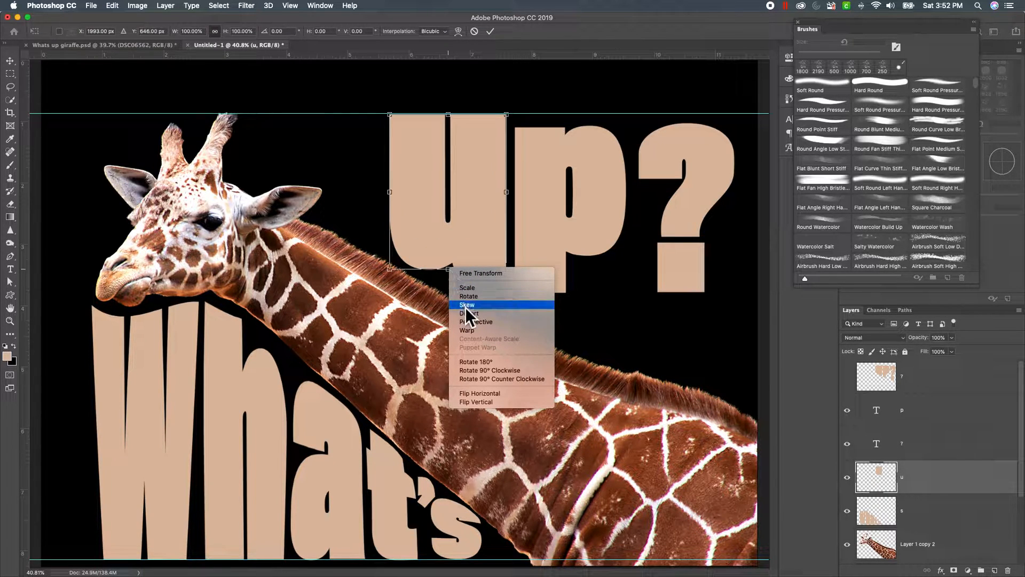
left_click(472, 332)
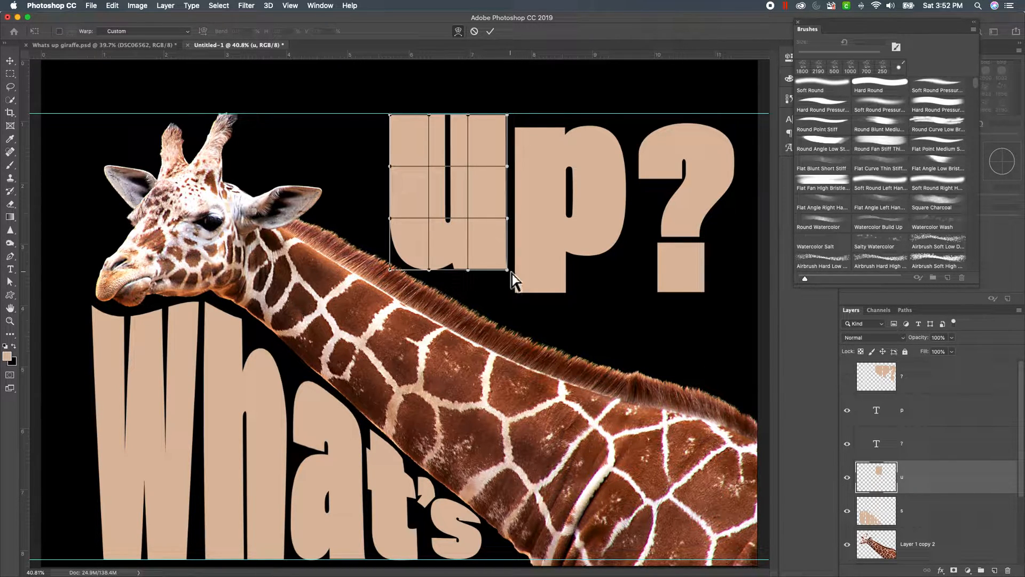
left_click_drag(508, 272, 510, 317)
mouse_move(468, 273)
left_mouse_down()
mouse_move(469, 283)
mouse_move(494, 272)
mouse_move(470, 267)
mouse_move(482, 244)
mouse_move(469, 242)
mouse_move(466, 289)
mouse_move(469, 263)
mouse_move(457, 256)
mouse_move(466, 290)
left_mouse_up()
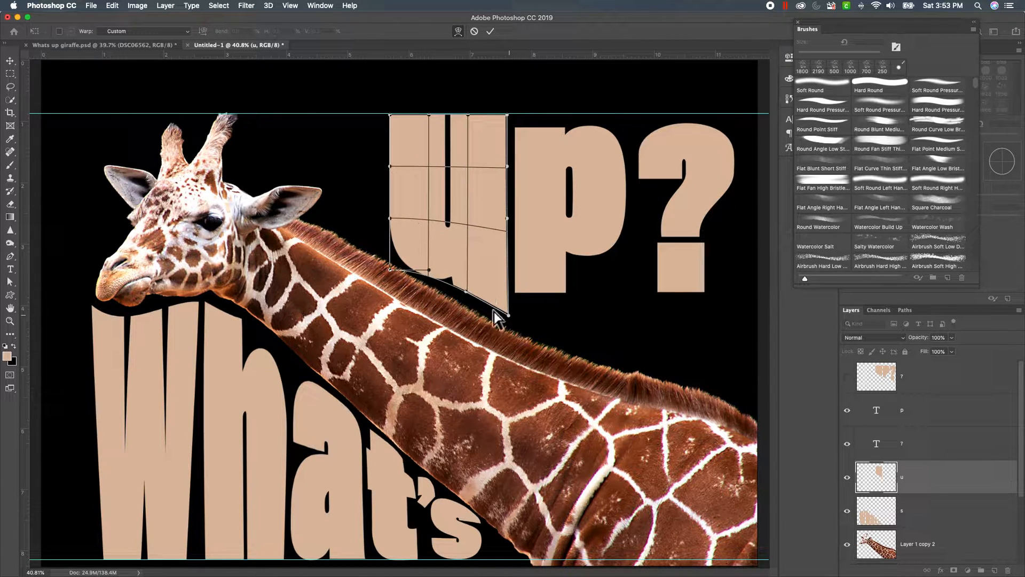
left_click_drag(508, 318, 464, 299)
key("Return")
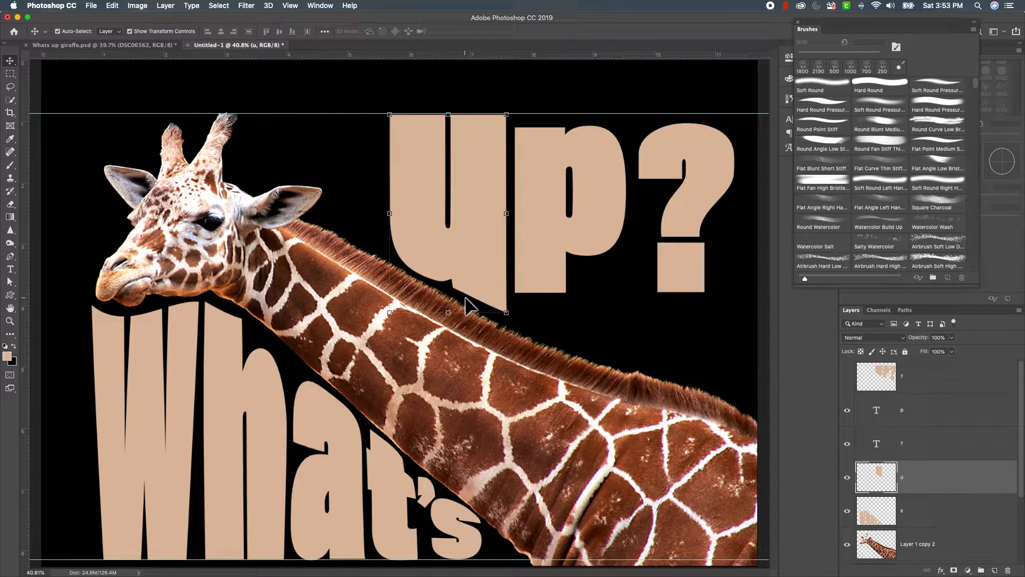
- Rasterize the type layer of the letter p
left_click(549, 202)
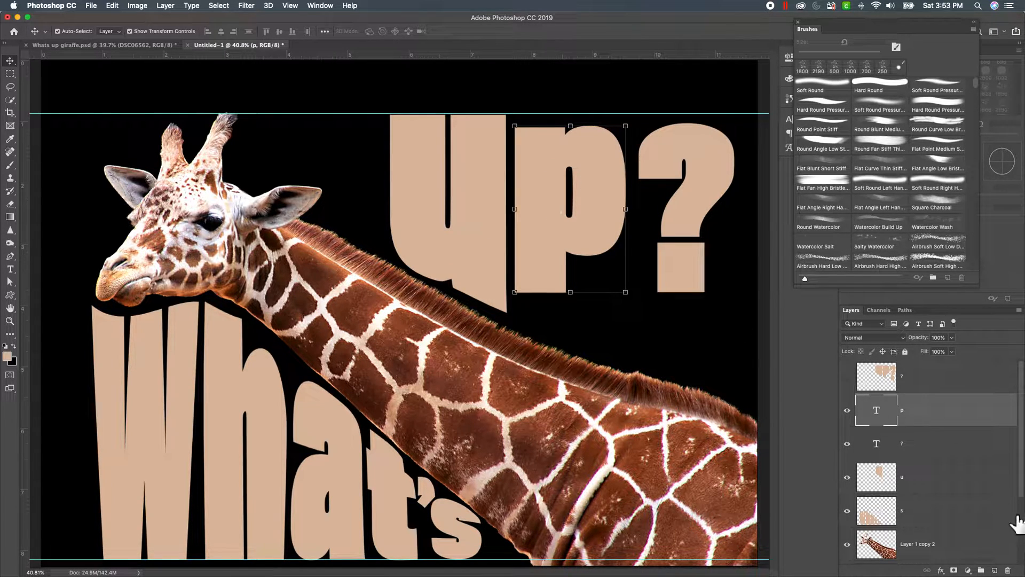
right_click(927, 413)
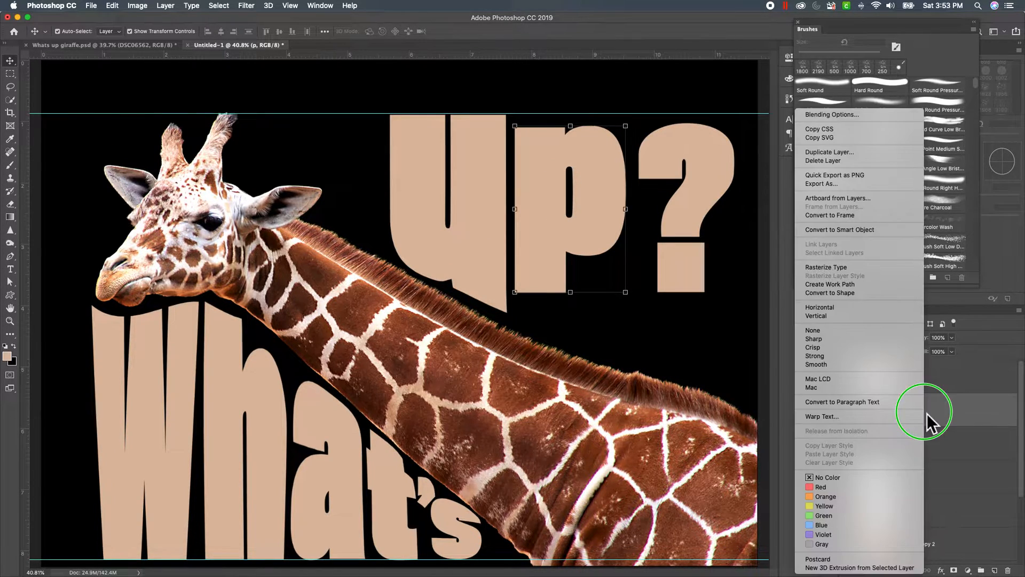
left_click(849, 268)
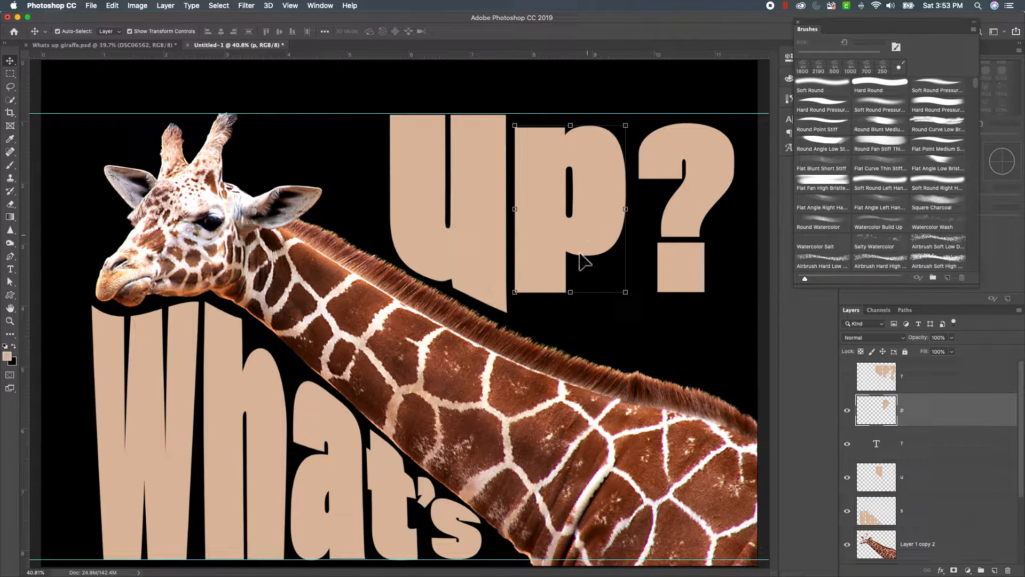
- Stretch the p vertically with Distort, extending its upper edge to the horizontal guide and its stem down to the giraffe's neck
right_click(567, 291)
right_click(569, 293)
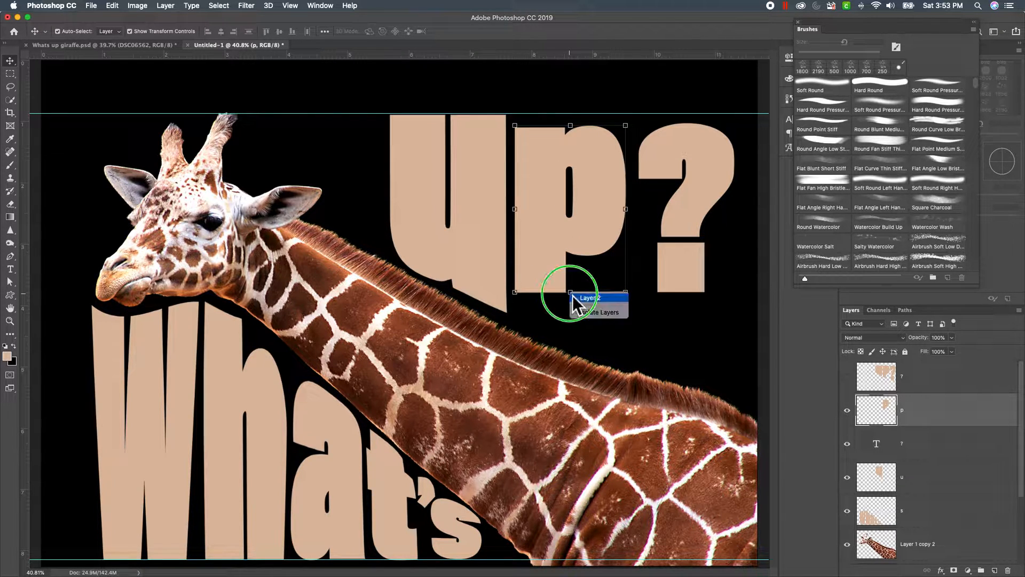
left_click(565, 293)
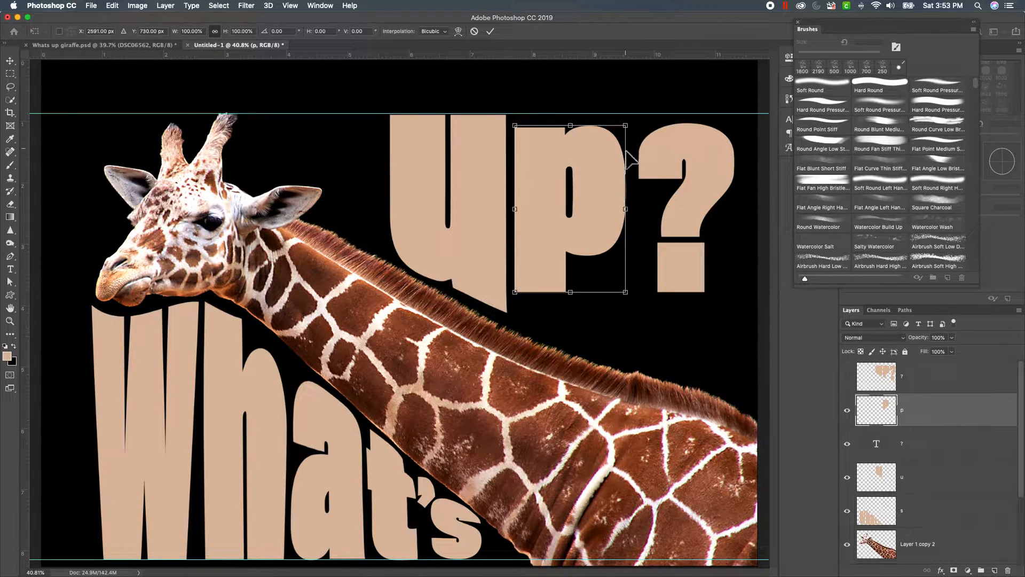
right_click(571, 291)
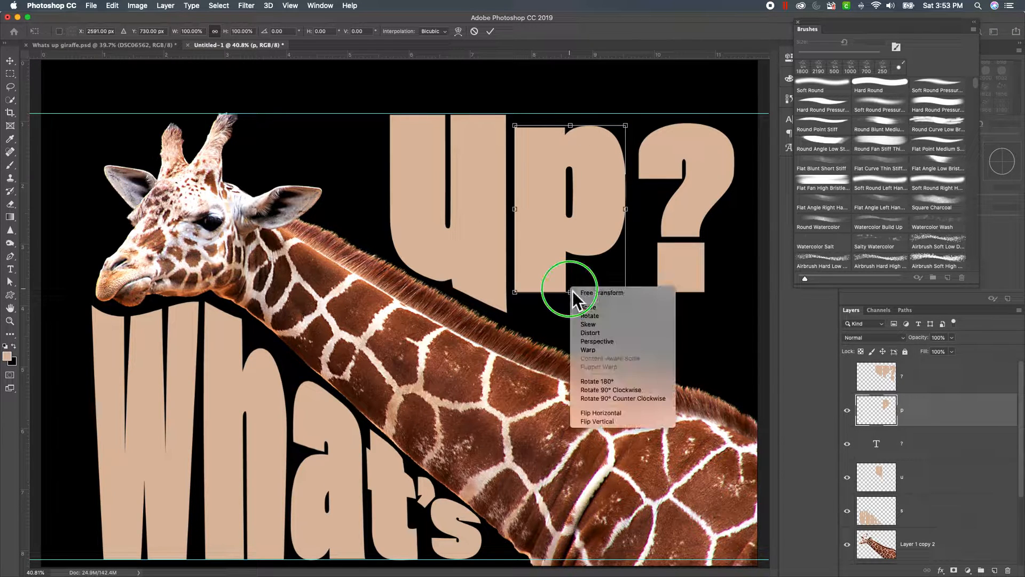
left_click(579, 333)
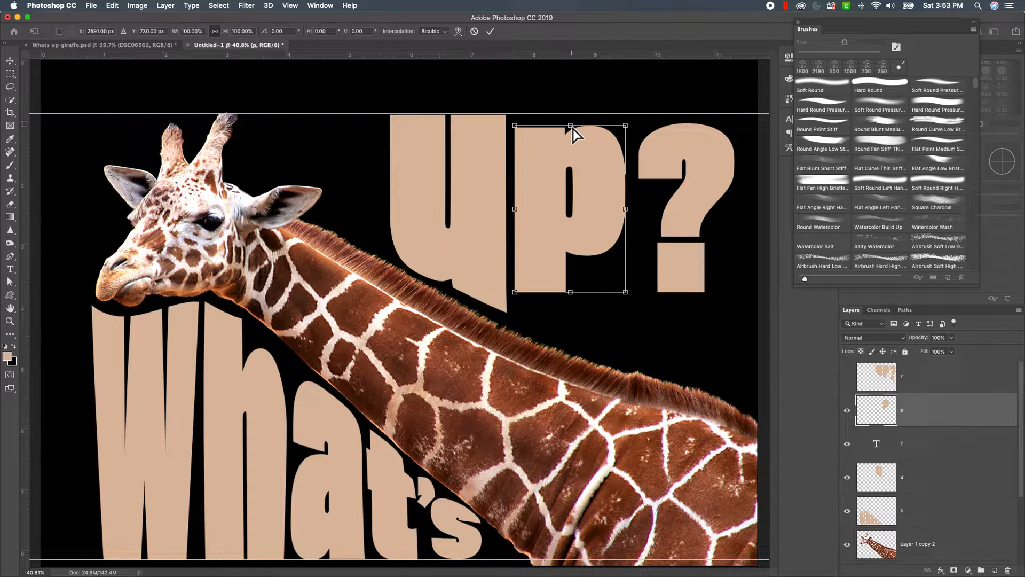
left_click_drag(570, 127, 569, 113)
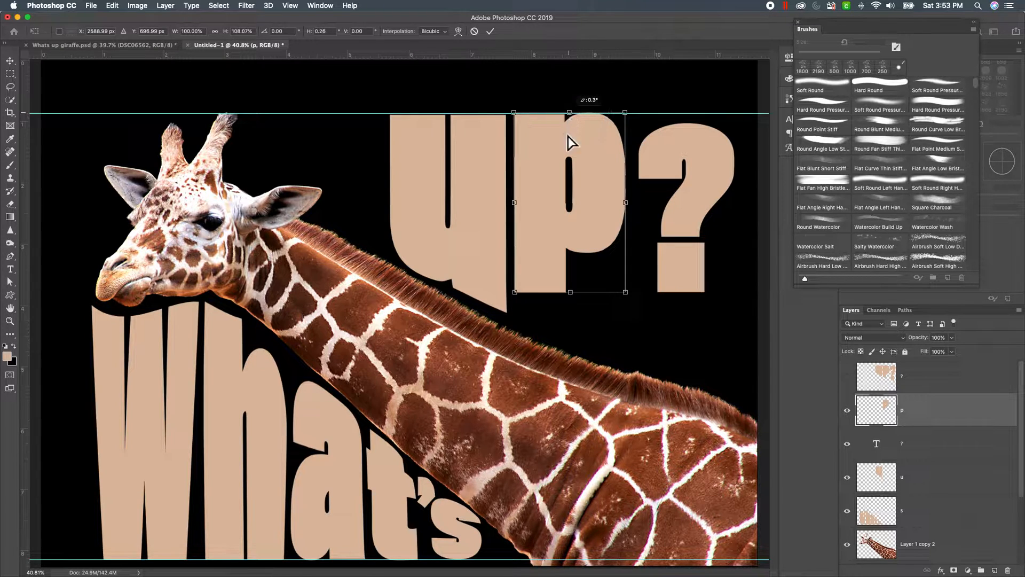
left_click_drag(571, 293, 571, 344)
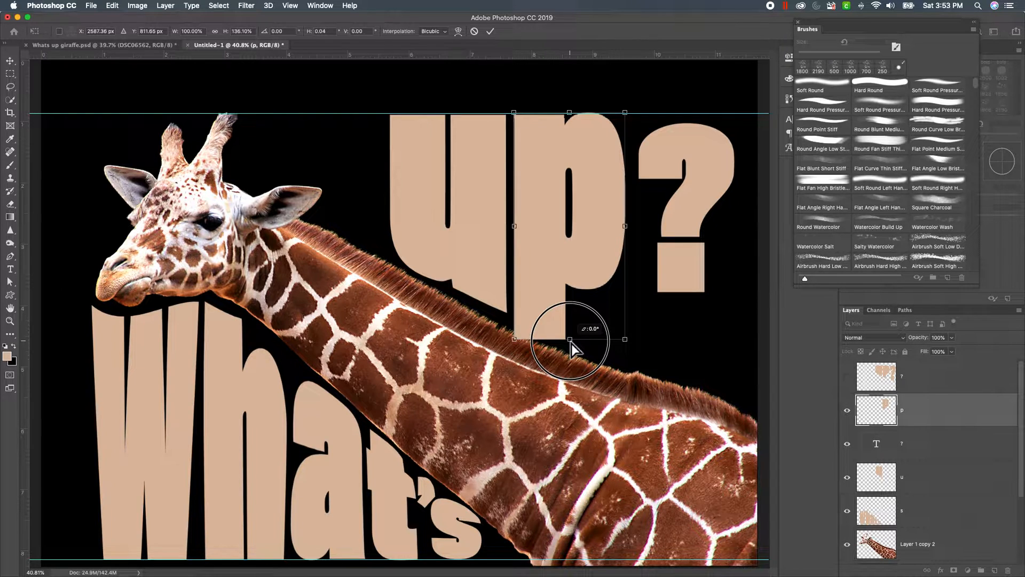
left_click_drag(571, 344, 571, 344)
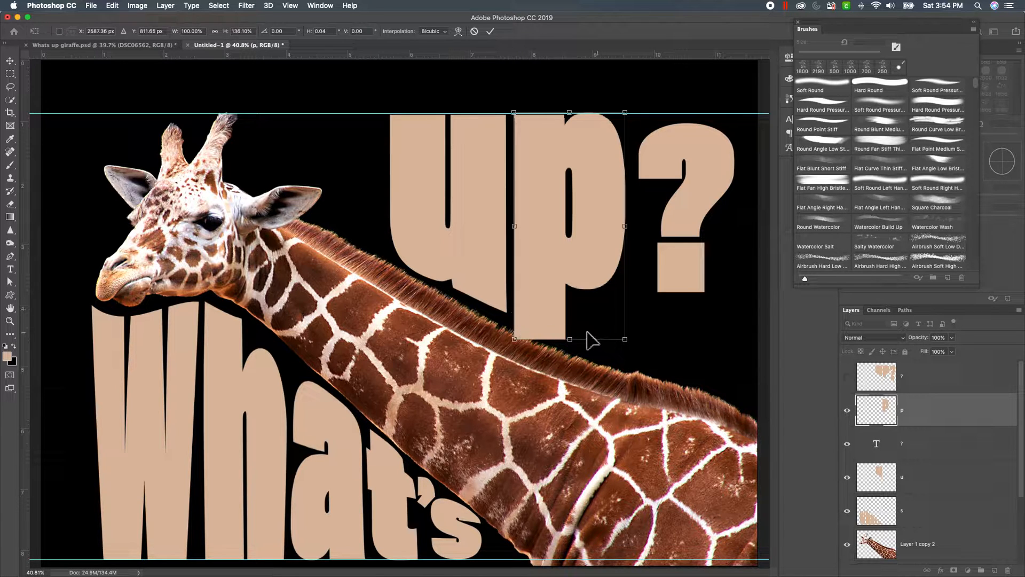
key("Return")
- Warp the bottom of the p, raising its left corner and lowering the right side so the stem's edge follows the neck's slope
key("ctrl+t")
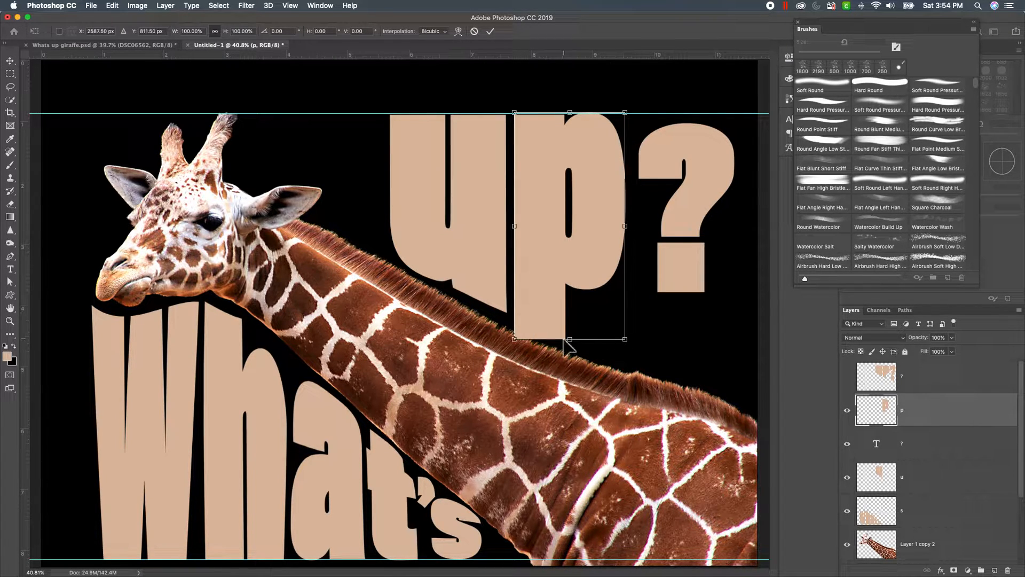
right_click(570, 341)
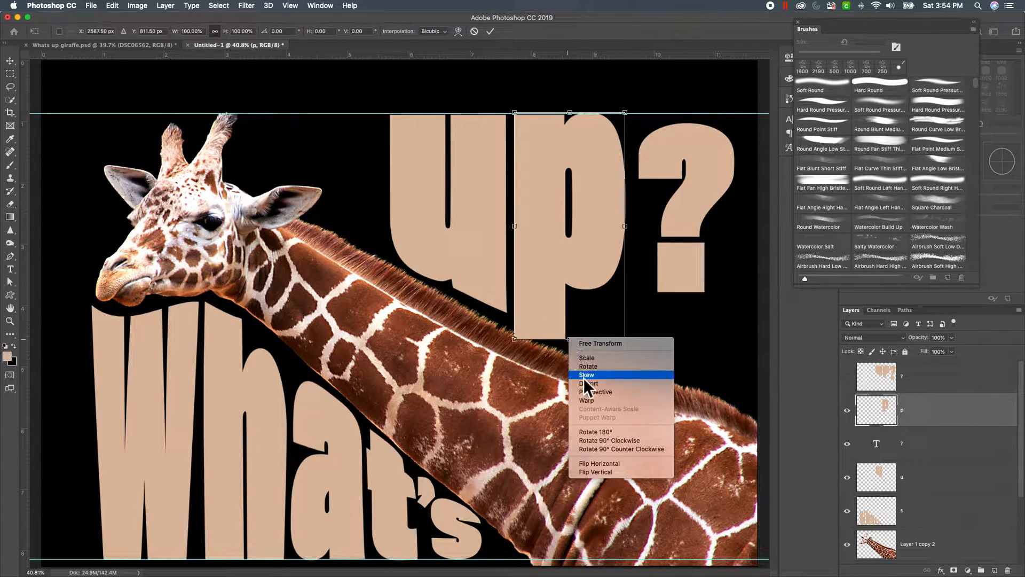
left_click(586, 400)
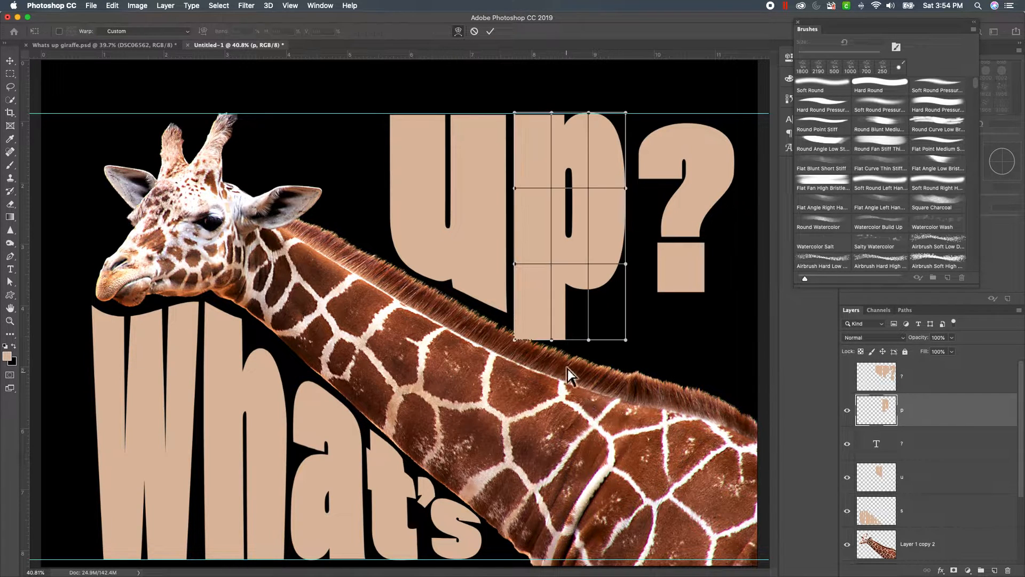
left_click_drag(515, 340, 517, 316)
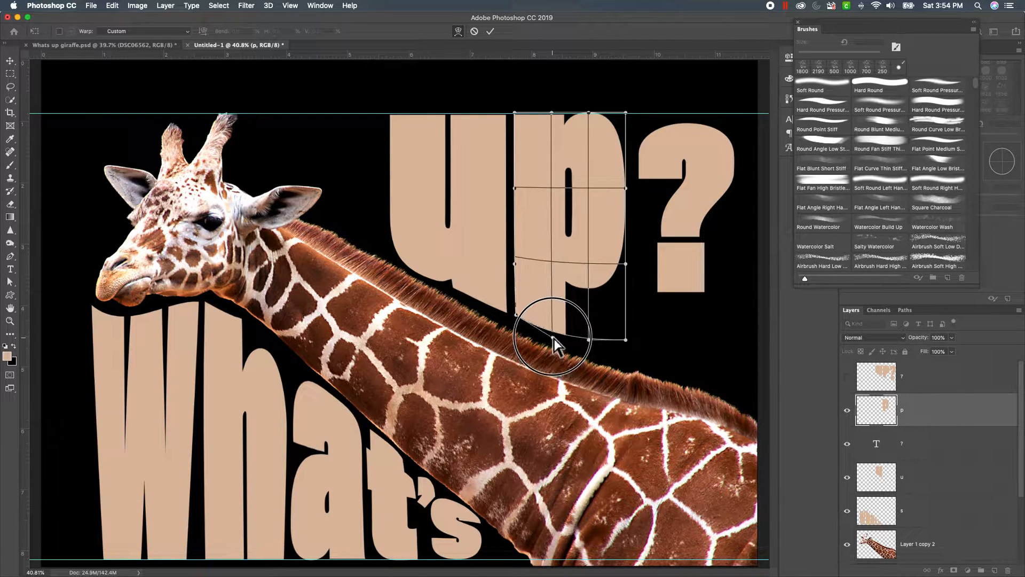
left_click_drag(624, 341, 590, 344)
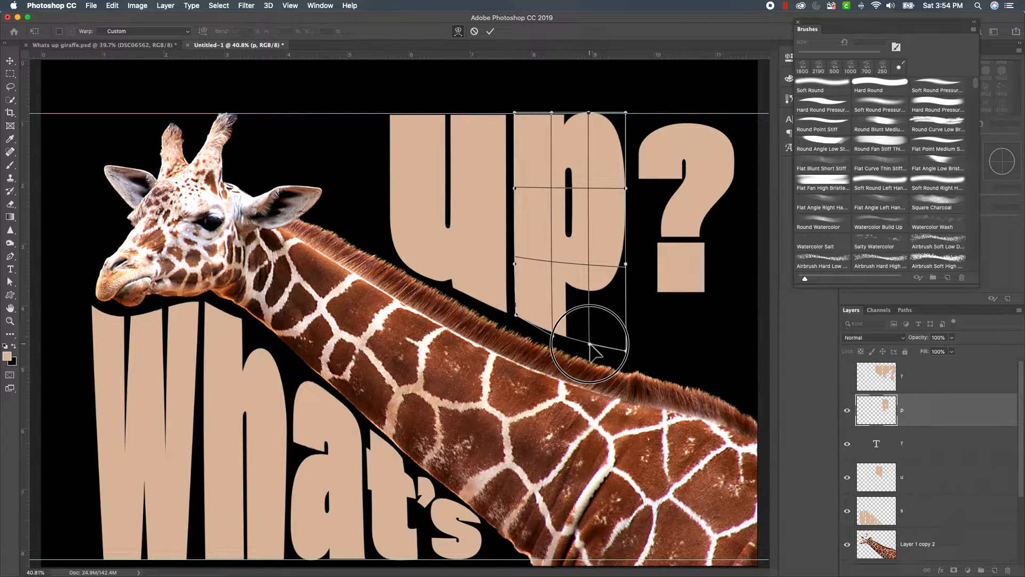
mouse_move(590, 345)
left_mouse_down()
mouse_move(580, 344)
mouse_move(589, 351)
left_mouse_up()
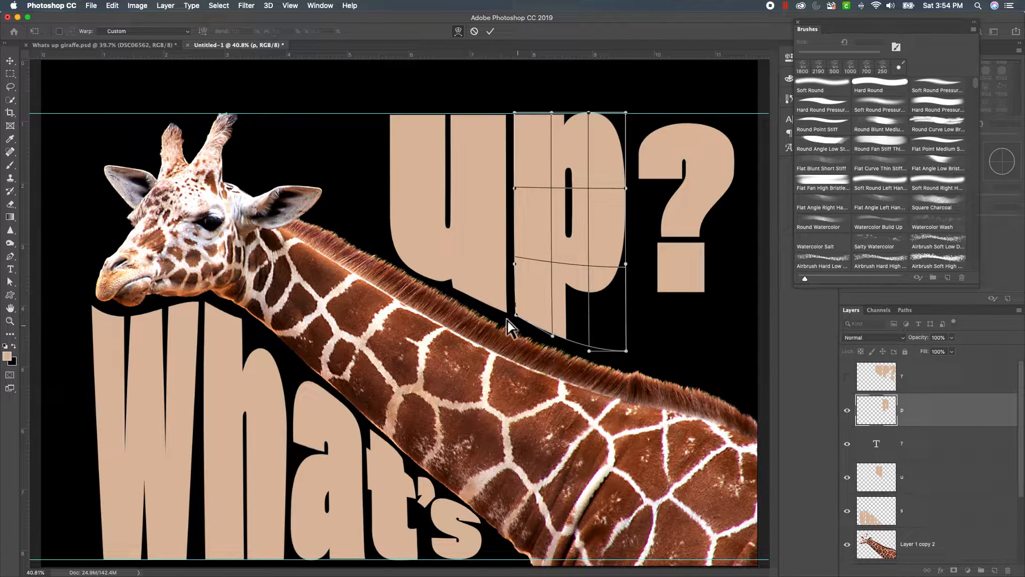
mouse_move(516, 316)
left_mouse_down()
mouse_move(513, 302)
mouse_move(517, 317)
left_mouse_up()
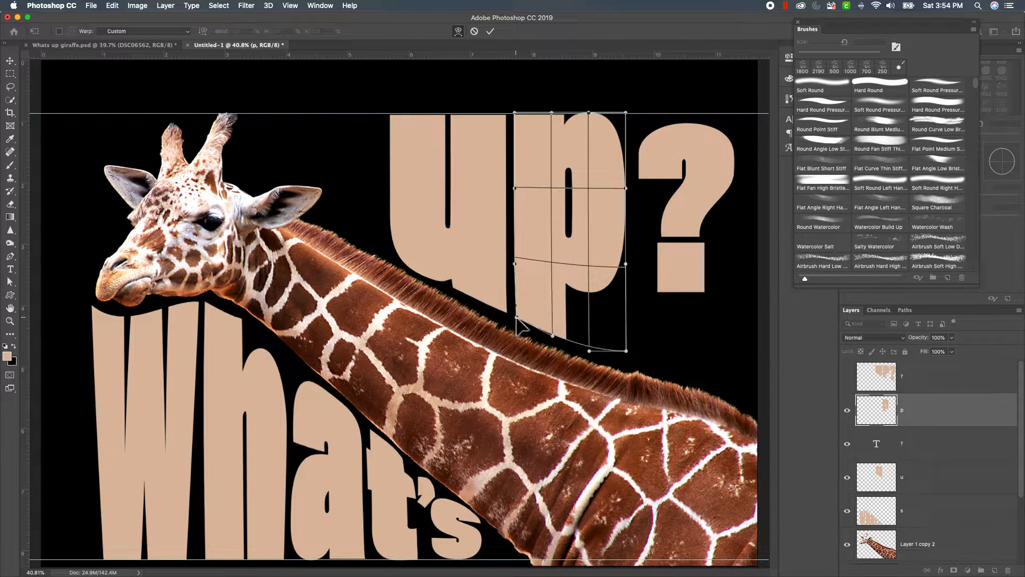
key("Return")
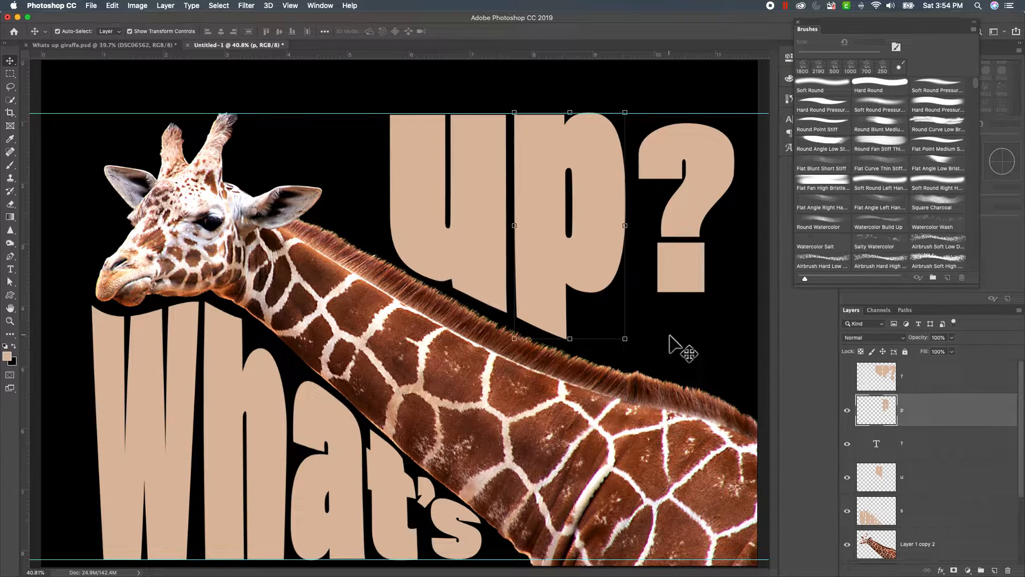
- Rasterize the type layer of the question mark
left_click(670, 291)
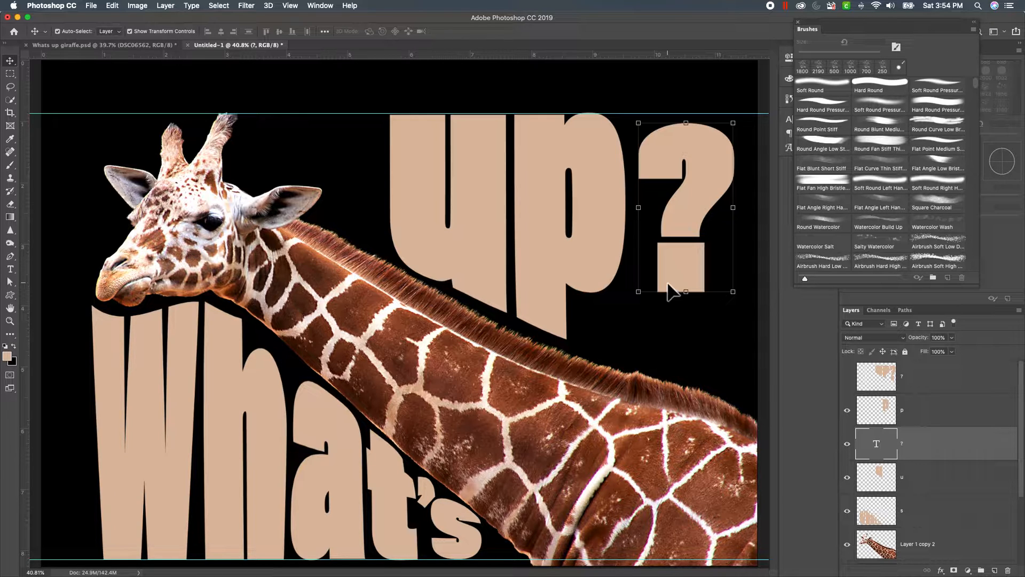
right_click(926, 442)
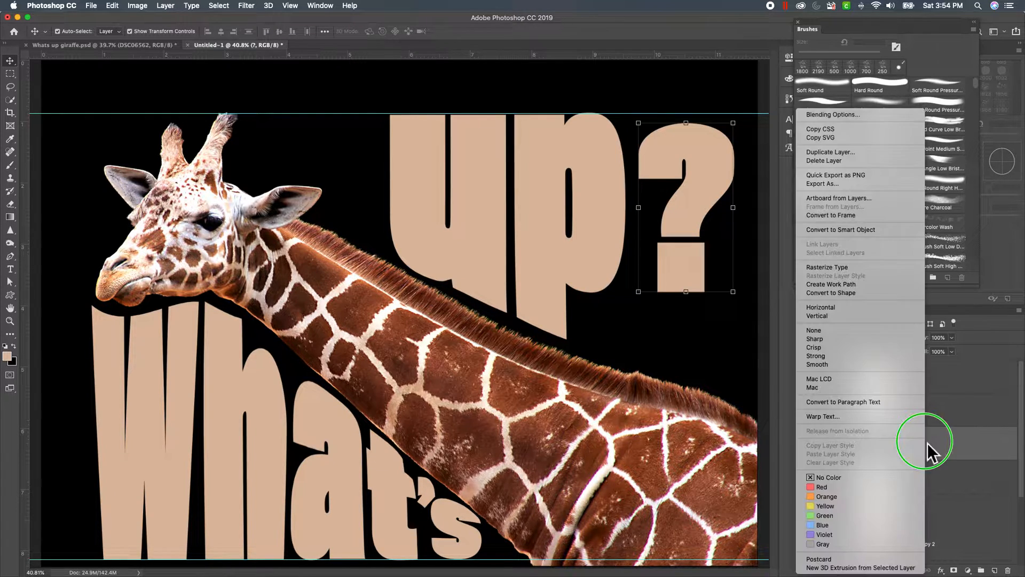
left_click(956, 452)
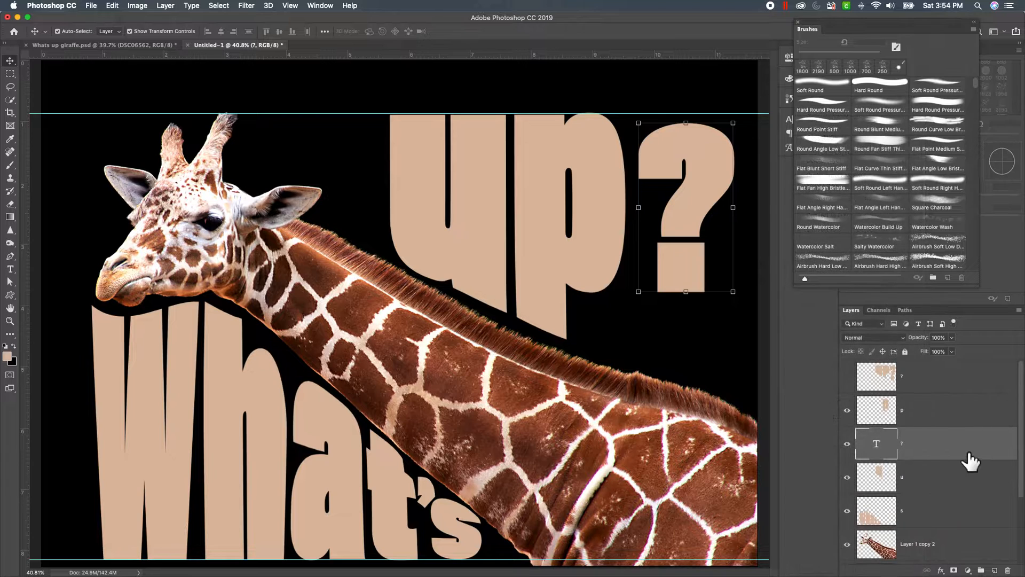
right_click(932, 441)
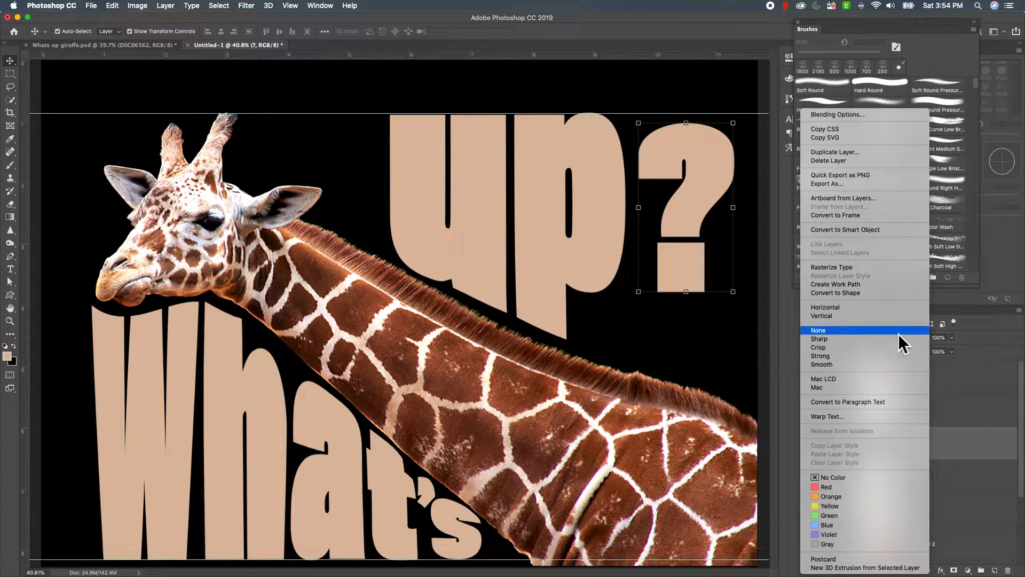
left_click(842, 268)
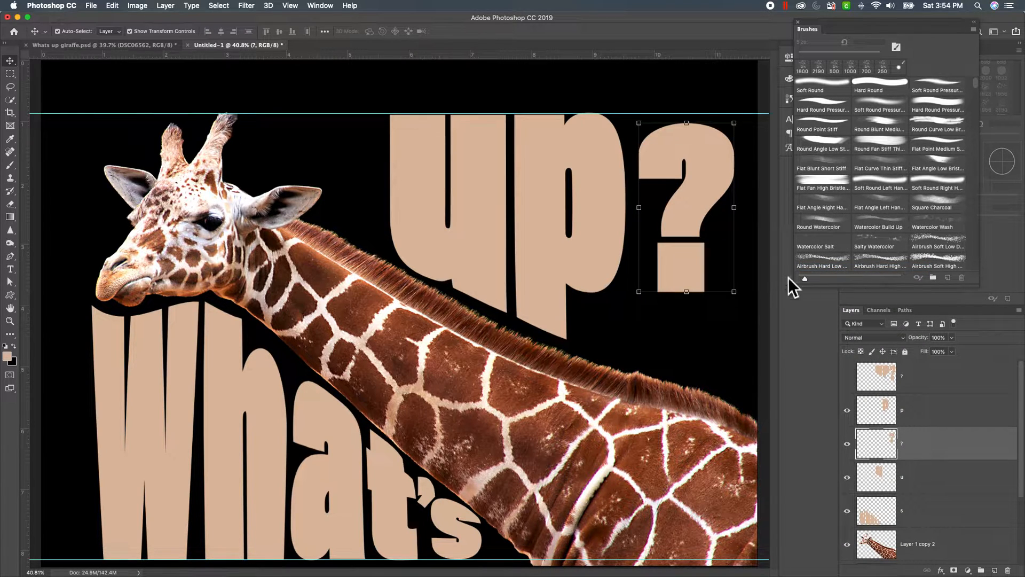
- Stretch the question mark vertically with Distort, extending its upper edge to the horizontal guide and its lower edge down to the giraffe's neck
left_click(687, 262)
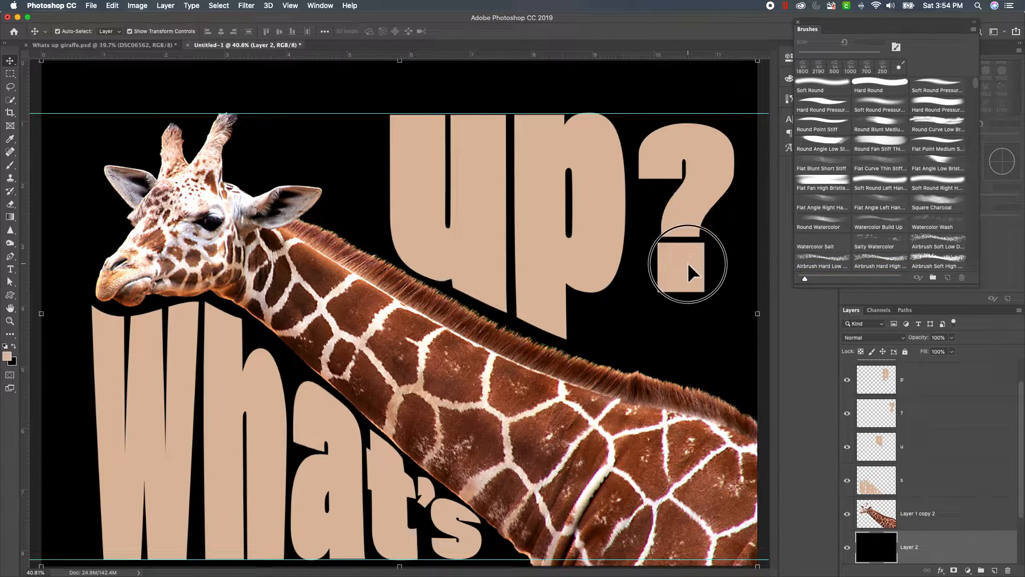
key("super+t")
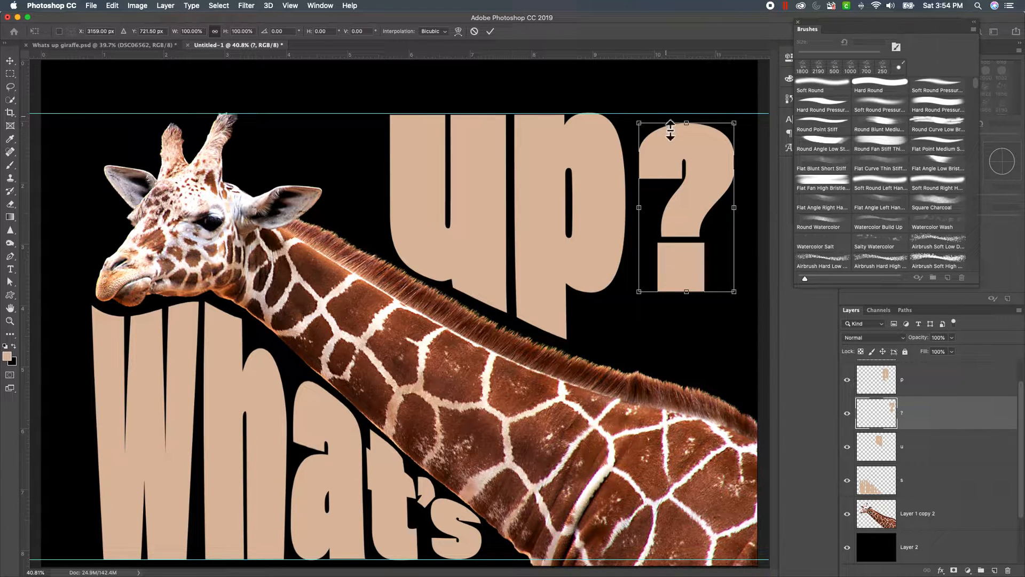
right_click(689, 293)
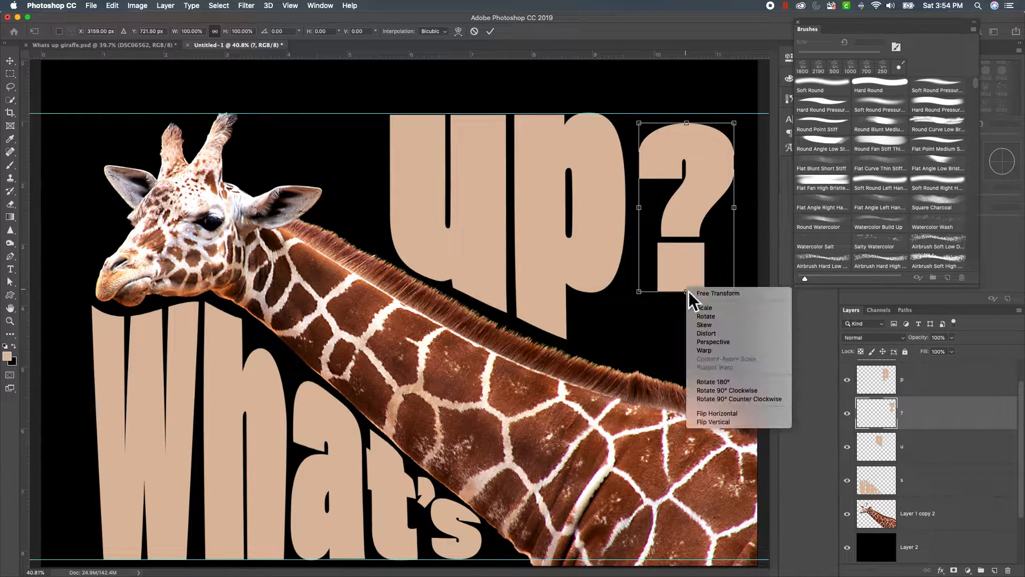
left_click(705, 336)
left_click_drag(688, 297, 688, 339)
left_click_drag(692, 250, 692, 276)
left_click_drag(687, 150, 687, 116)
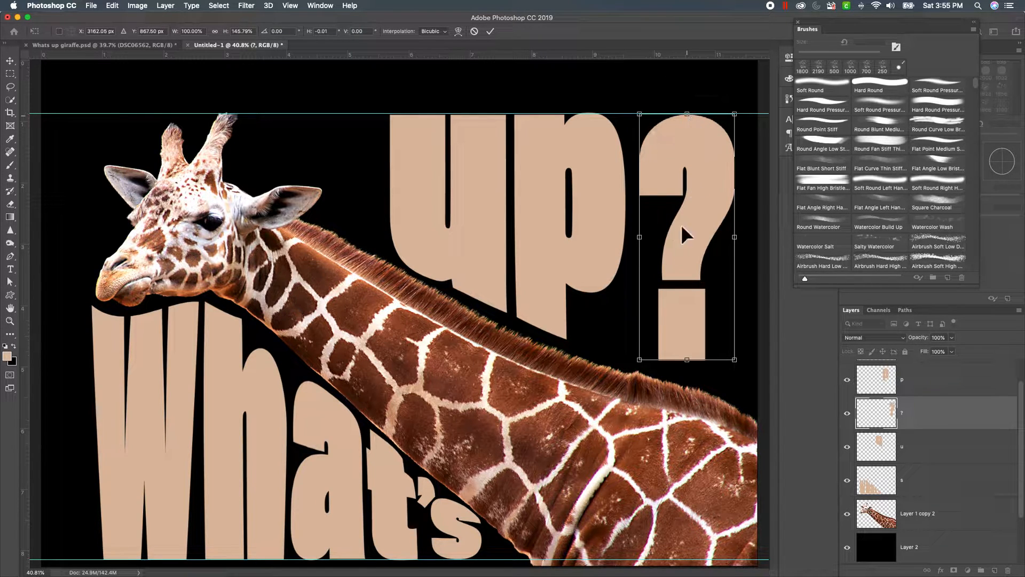
left_click_drag(687, 361, 688, 373)
key("Return")
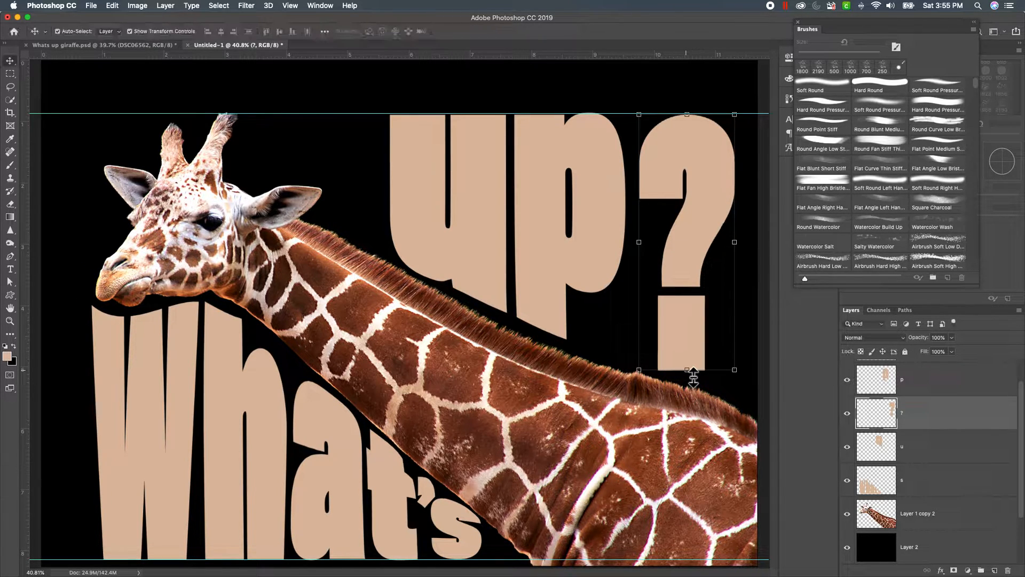
- Warp the bottom of the question mark, lowering its right corner and raising its left corner to follow the neck's slope
left_click(693, 377)
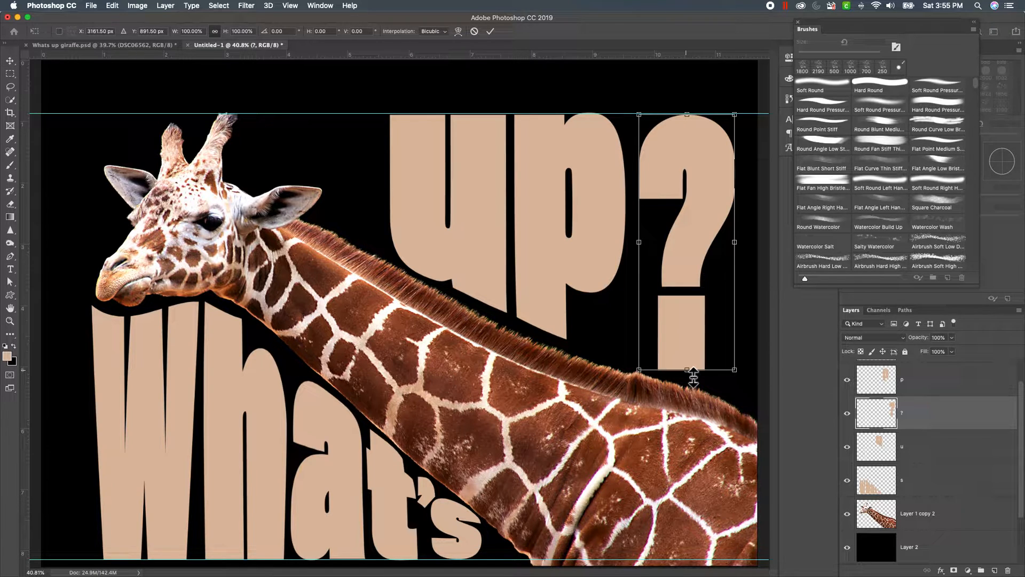
right_click(690, 372)
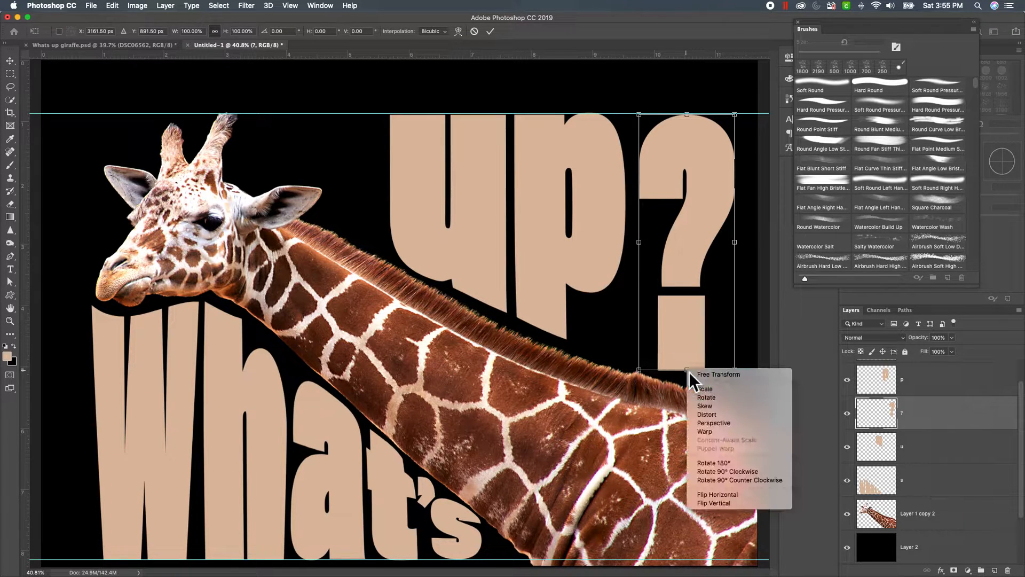
left_click(703, 431)
mouse_move(735, 371)
left_mouse_down()
mouse_move(736, 386)
mouse_move(703, 385)
mouse_move(736, 390)
left_mouse_up()
left_click_drag(639, 370, 672, 376)
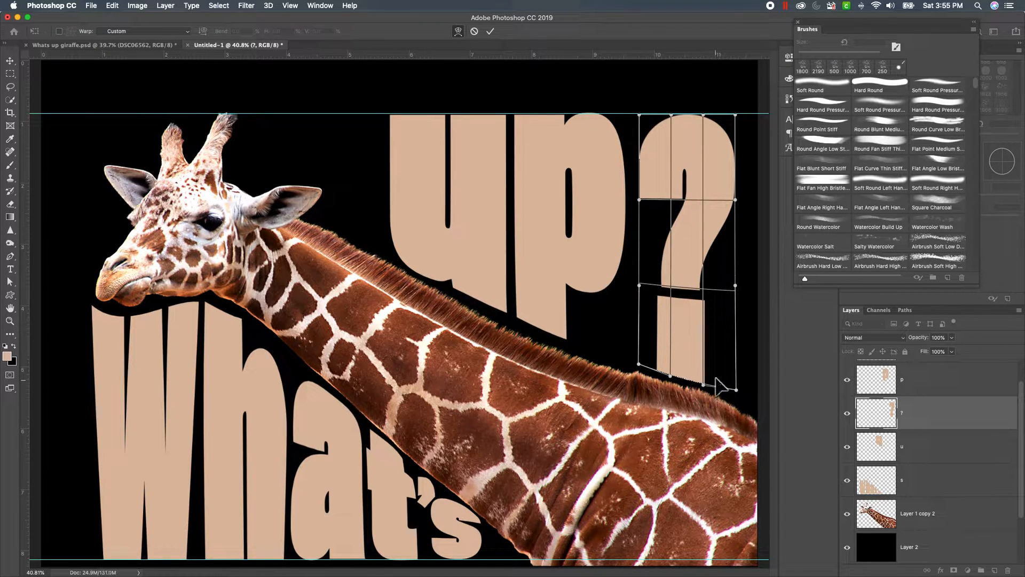
key("Return")
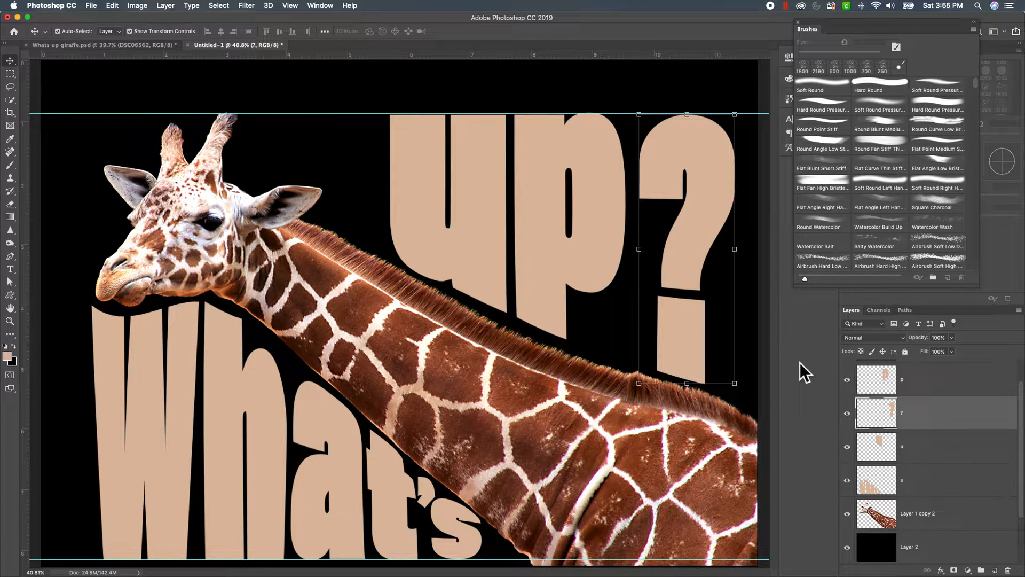
- Nudge the question mark slightly left, closer to the p
key("Left")
key("Left")
key("Left")
key("Left")
key("Left")
key("Left")
key("Left")
key("Left")
key("Left")
key("Left")
key("Left")
key("Left")
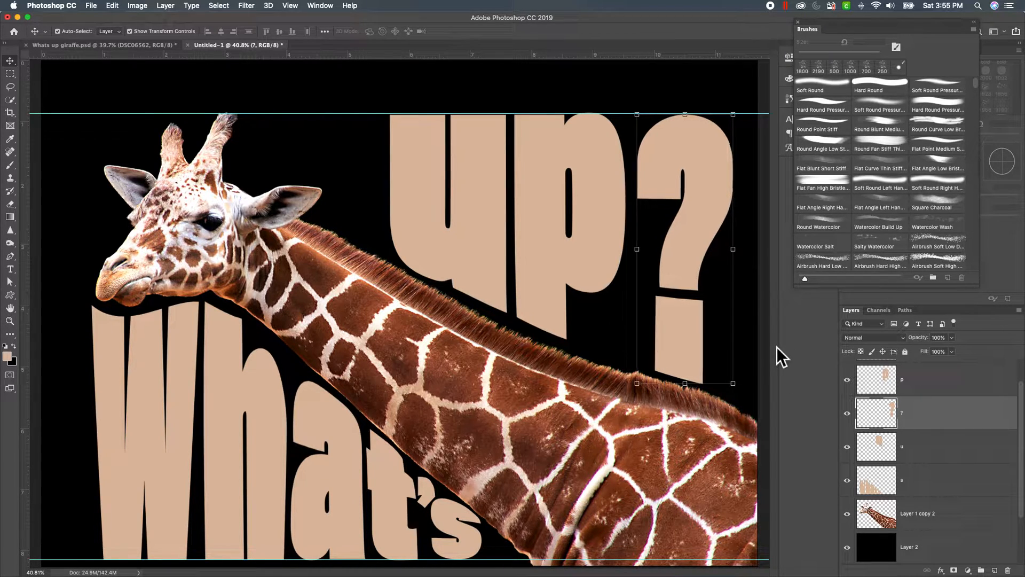
left_click(749, 344)
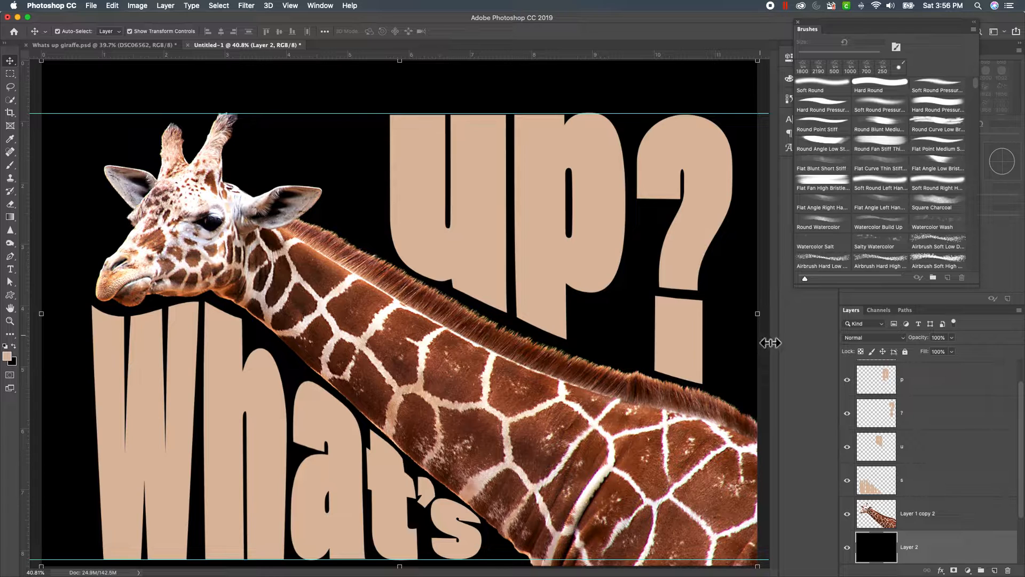
- Merge the visible u, p and question mark layers into one and move the merged word slightly to the right
scroll(928, 414, "up", 1)
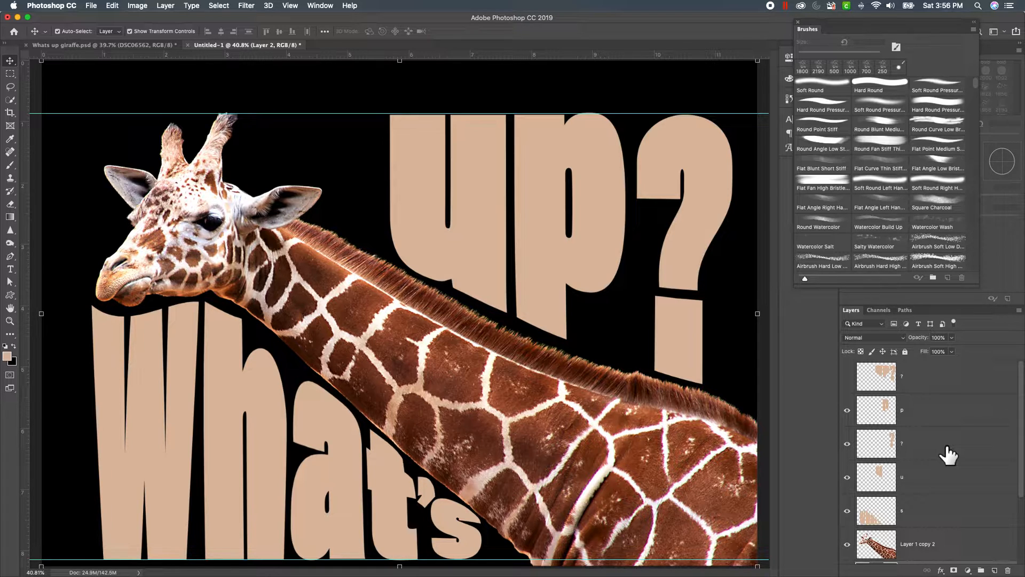
left_click(925, 477)
left_click(918, 419)
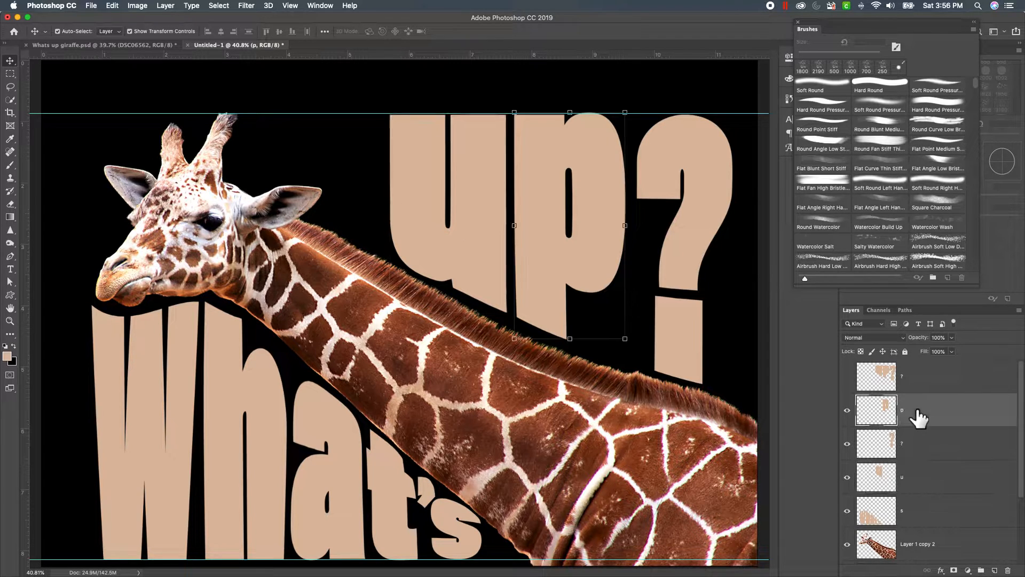
left_click(933, 488, "shift")
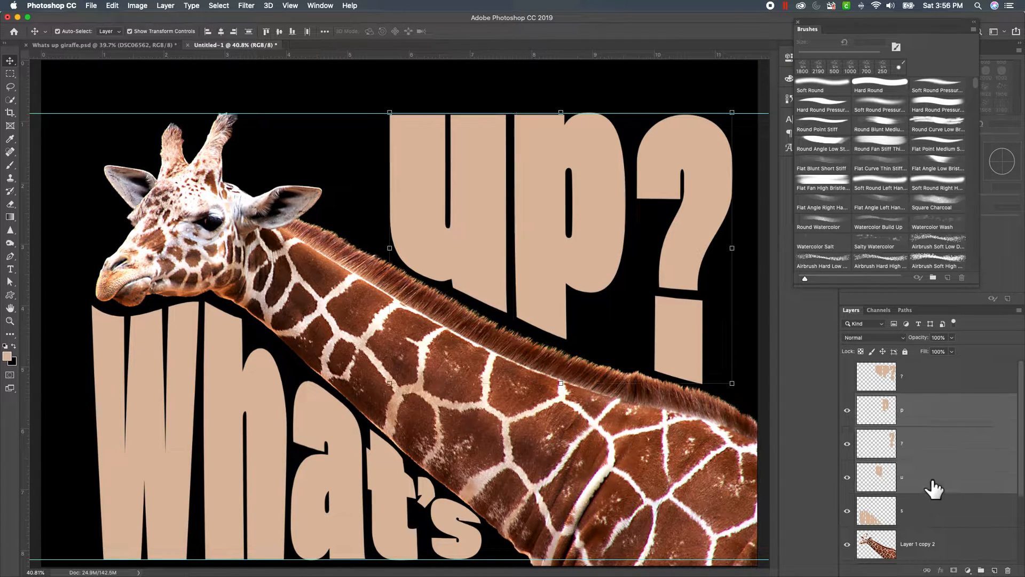
left_click(923, 418)
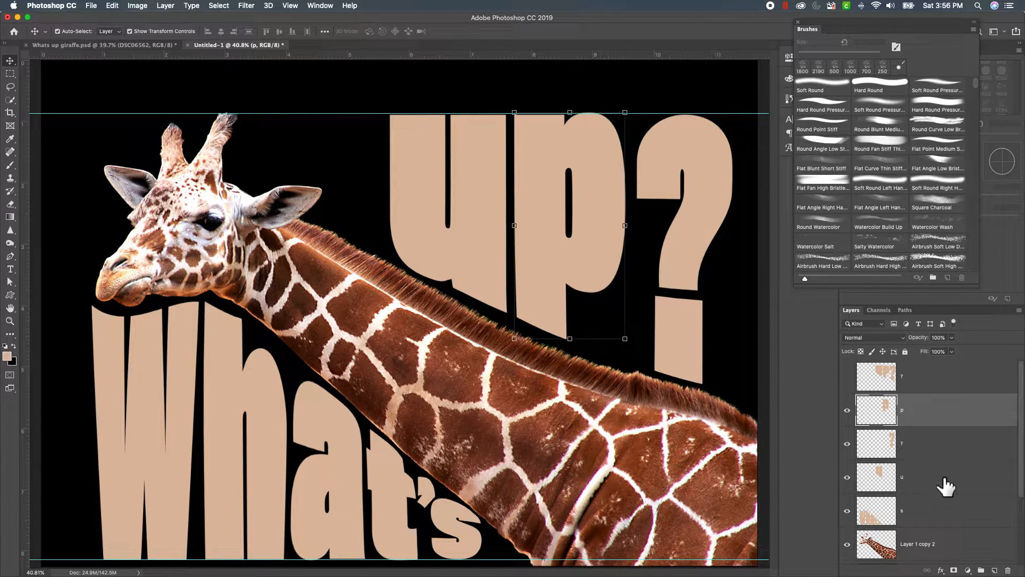
left_click(926, 484, "shift")
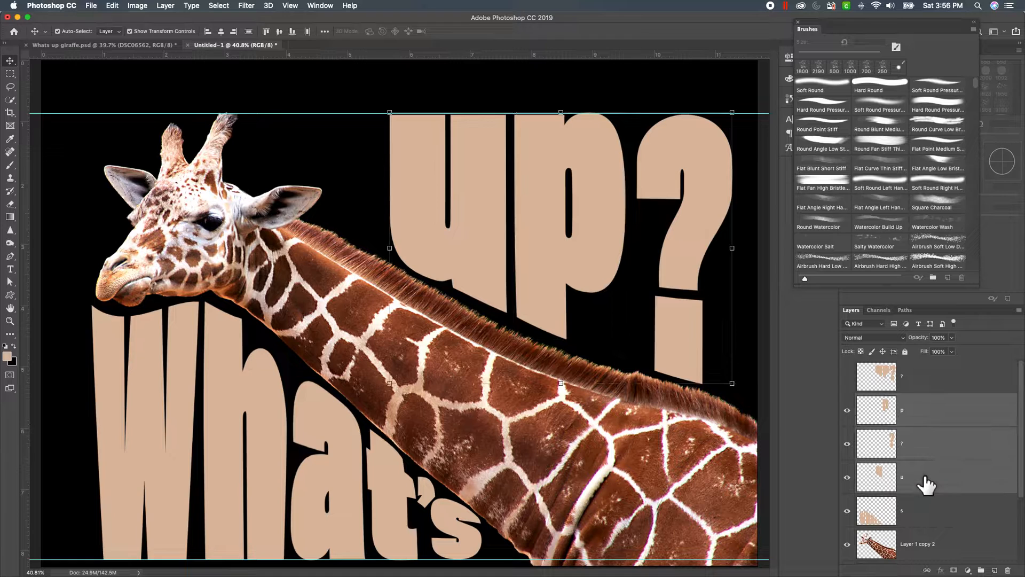
right_click(915, 440)
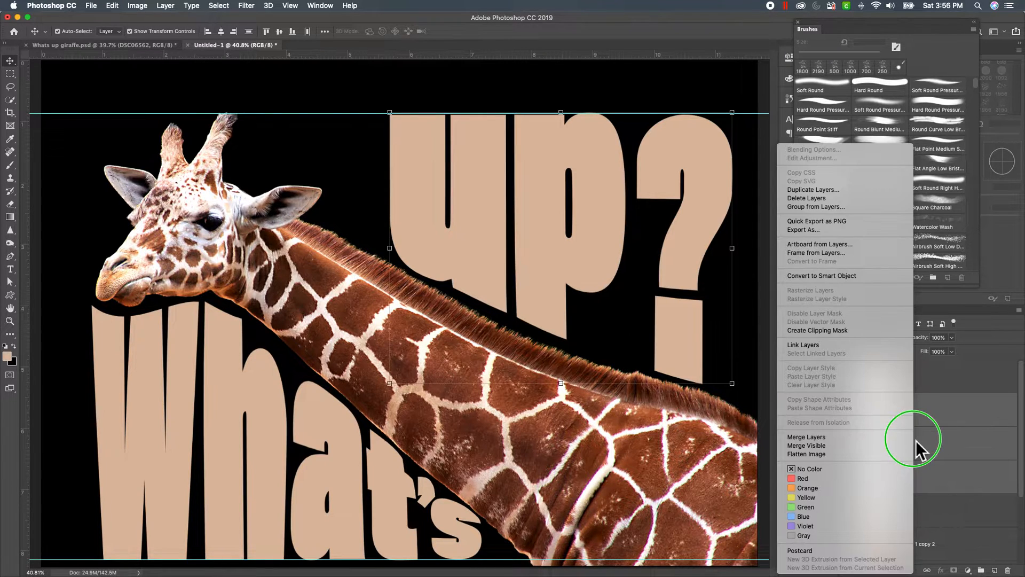
left_click(864, 438)
mouse_move(600, 251)
left_mouse_down()
mouse_move(639, 256)
mouse_move(600, 238)
mouse_move(615, 252)
left_mouse_up()
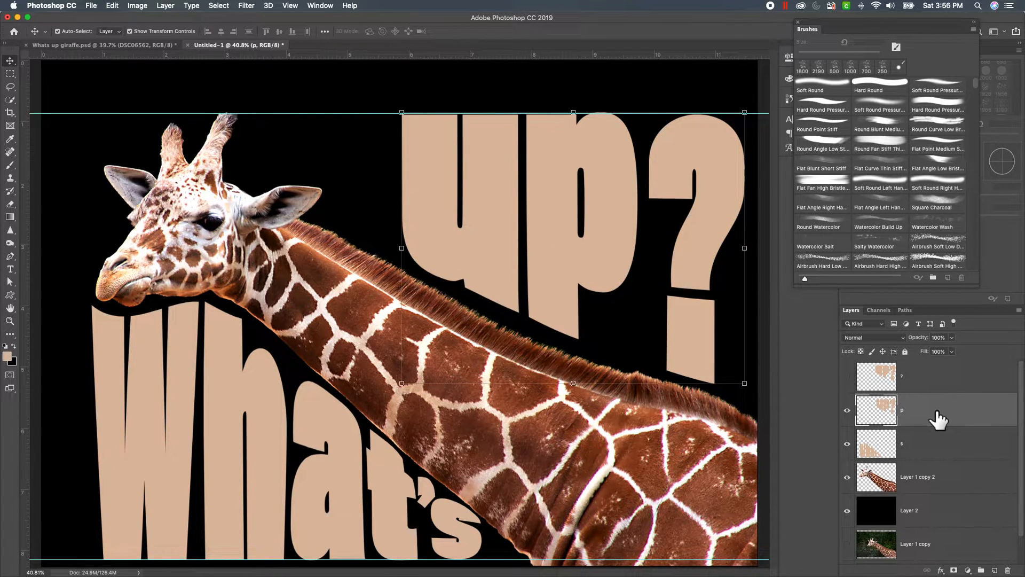
- Add a layer mask to the merged "up?" layer and choose the first Fun With Grunges brush at 421 px
left_click(955, 570)
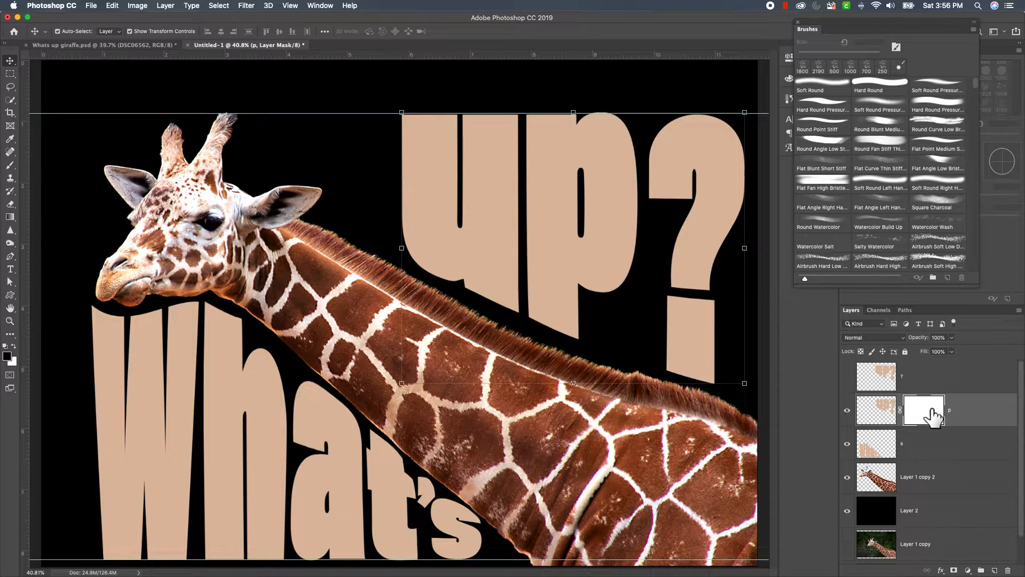
left_click(15, 168)
left_click(47, 168)
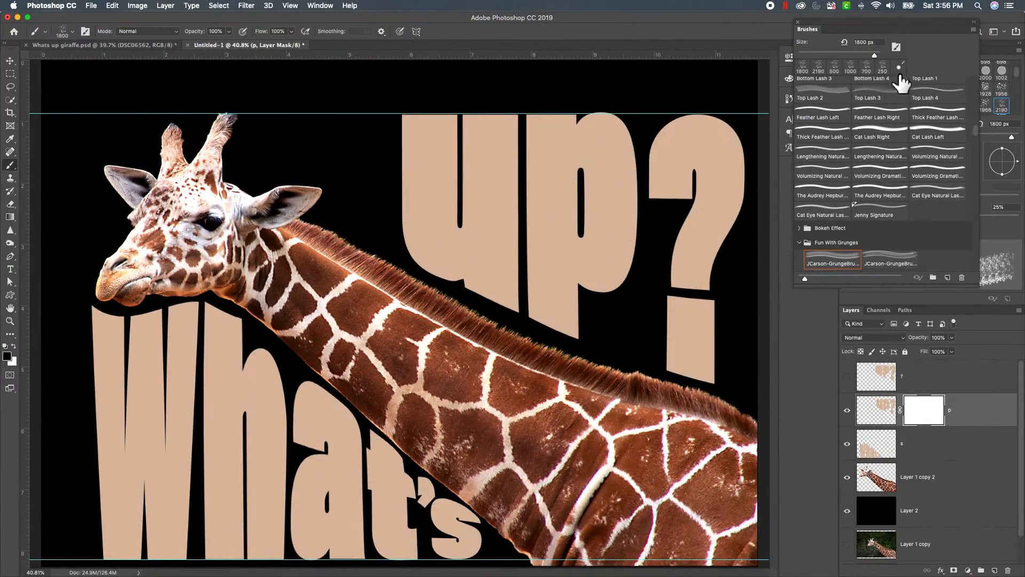
scroll(848, 264, "down", 3)
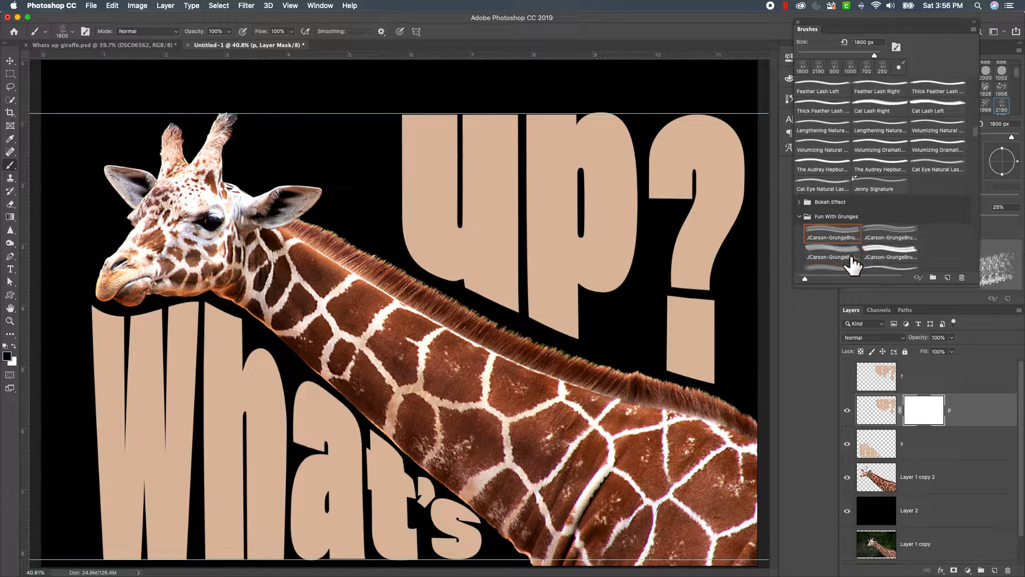
left_click(832, 211)
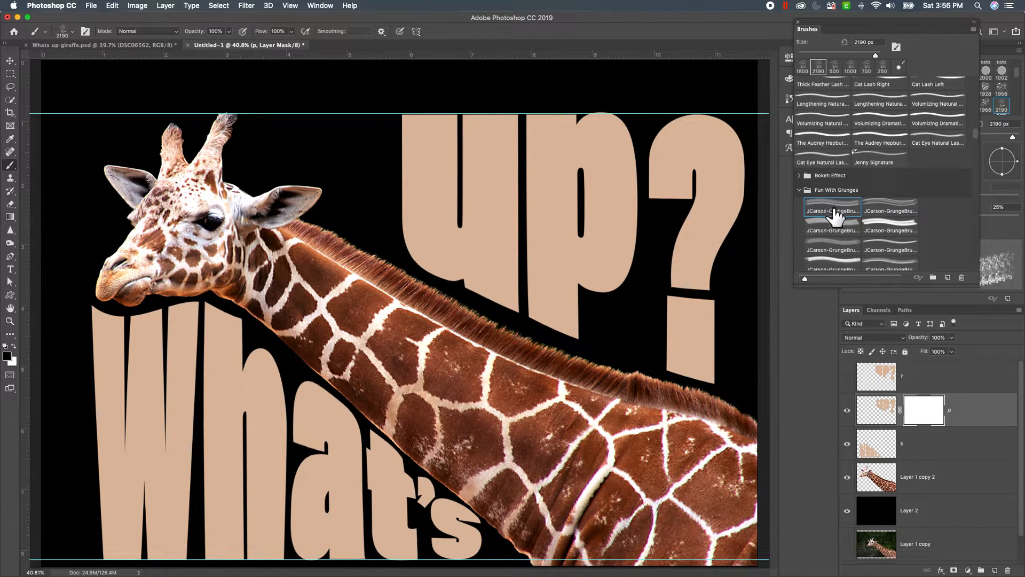
left_click_drag(876, 55, 859, 56)
left_click_drag(860, 55, 868, 57)
- Stamp the grunge texture in black on the layer mask across the question mark, the p and the u
left_click(691, 181)
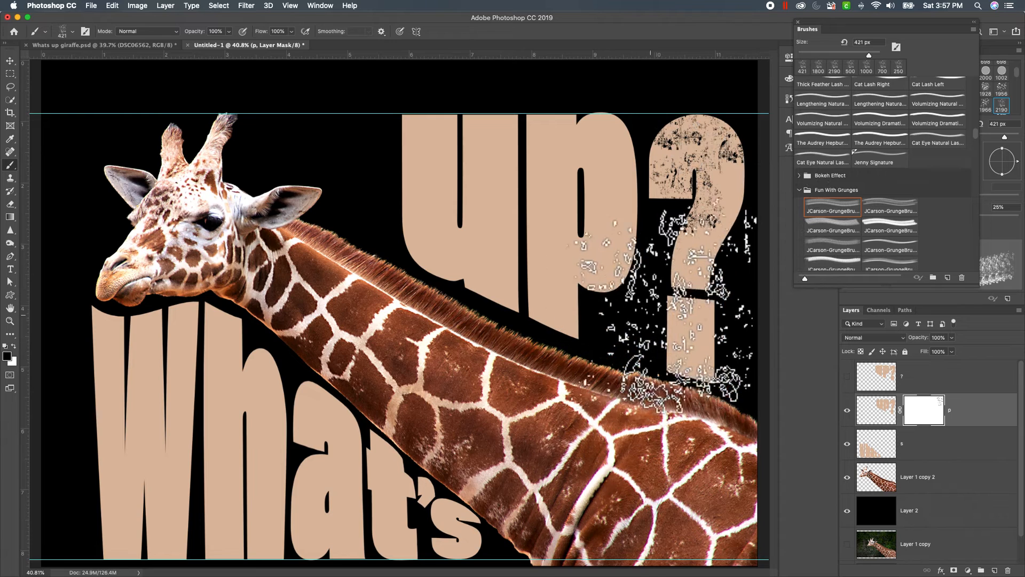
left_click(697, 314)
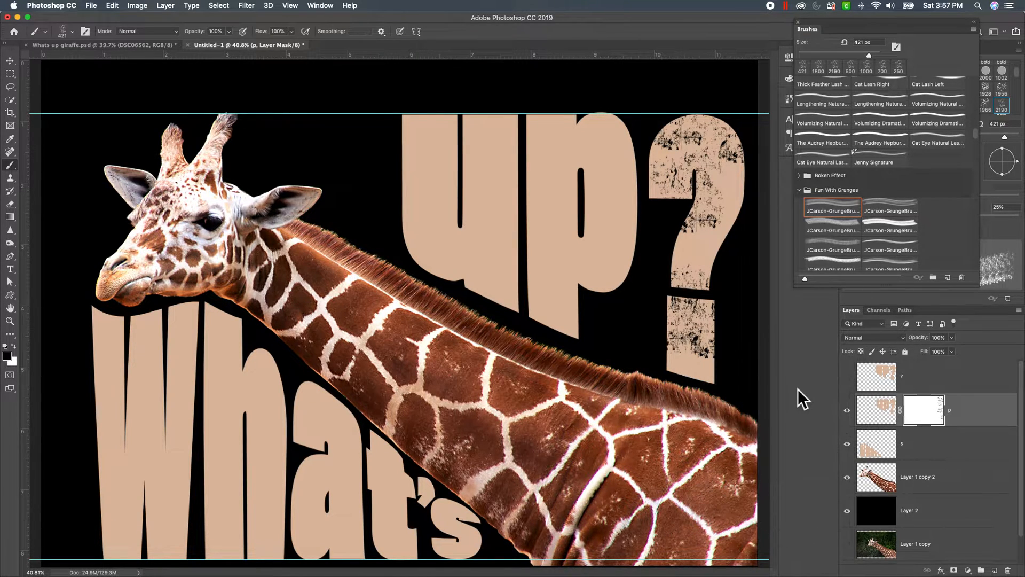
left_click(721, 250)
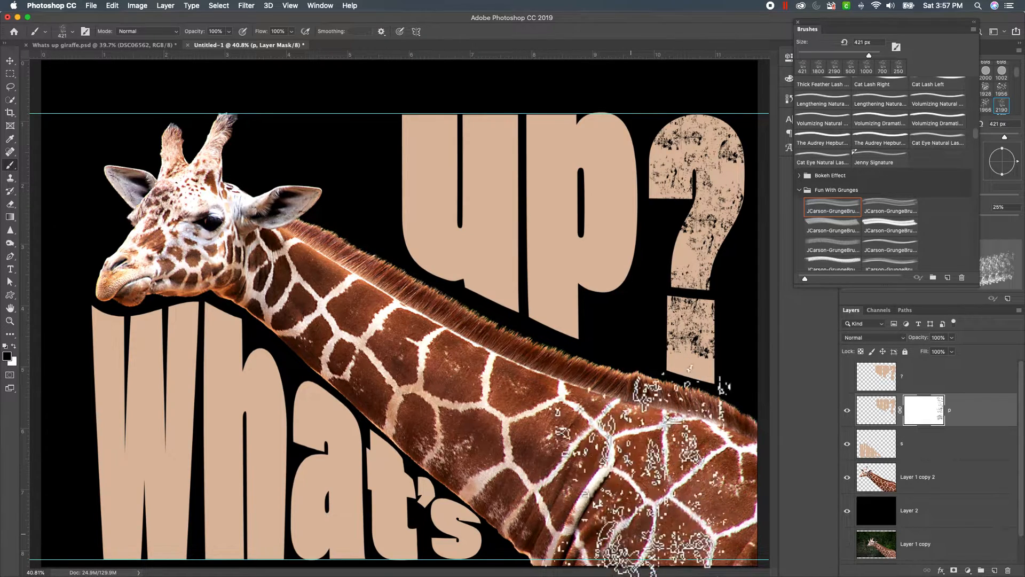
left_click(573, 182)
left_click(575, 170)
left_click(612, 143)
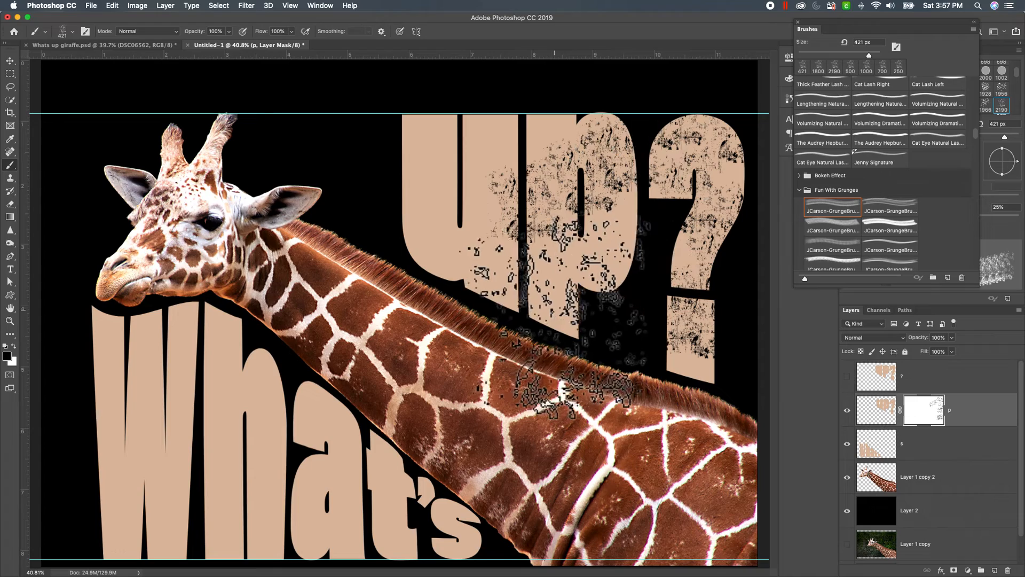
left_click(623, 292)
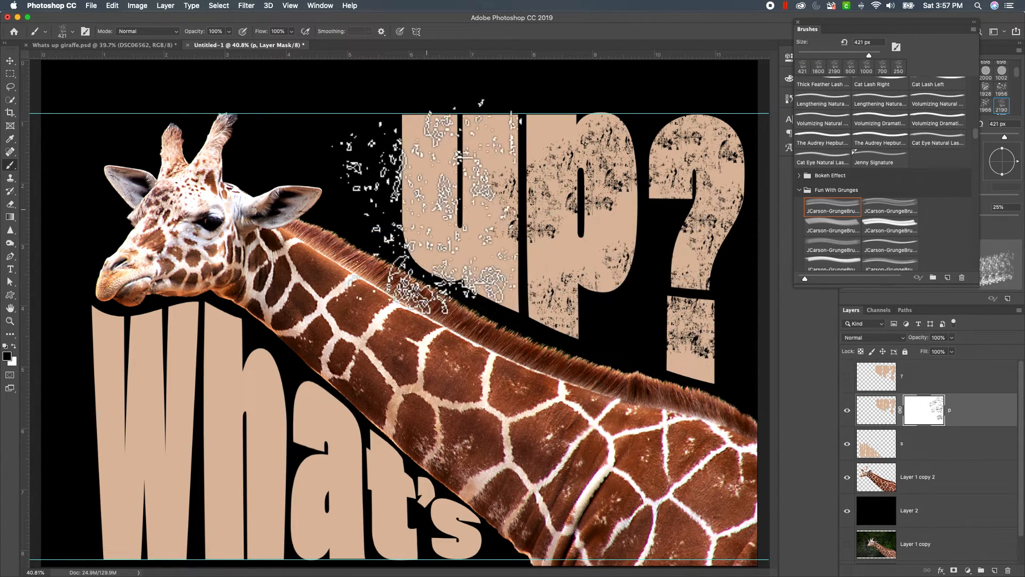
left_click(462, 157)
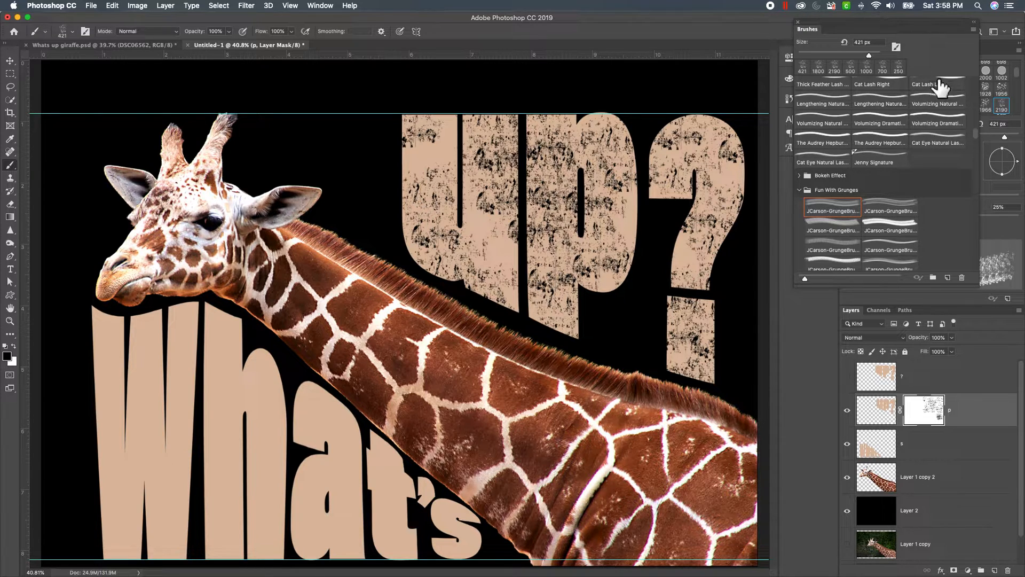
- Set the grunge brush's spacing to 32% and add a layer mask to the "What's" layer
mouse_move(904, 23)
left_mouse_down()
mouse_move(939, 117)
mouse_move(873, 155)
mouse_move(887, 171)
mouse_move(832, 201)
left_mouse_up()
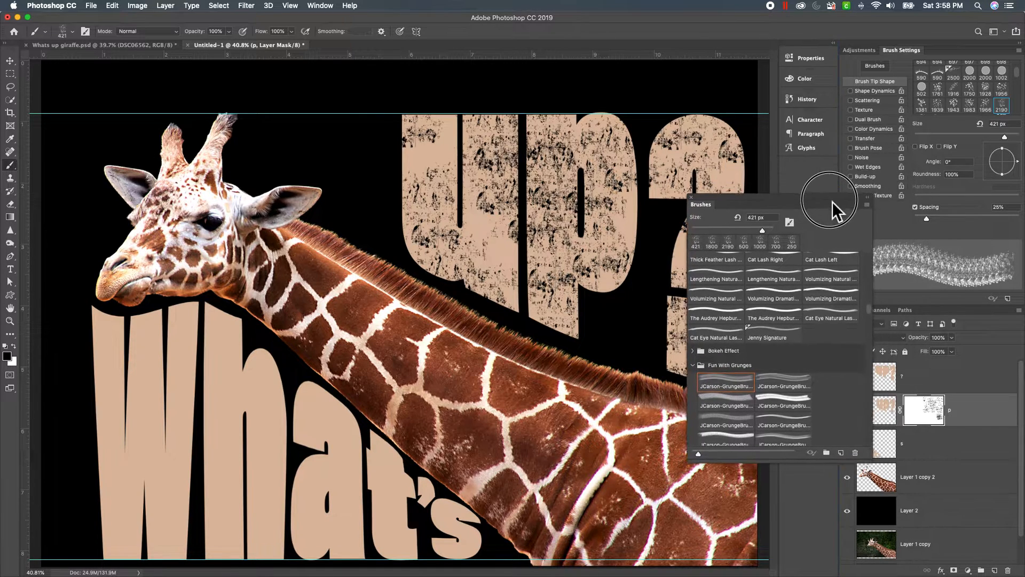
mouse_move(928, 220)
left_mouse_down()
mouse_move(914, 221)
mouse_move(936, 223)
left_mouse_up()
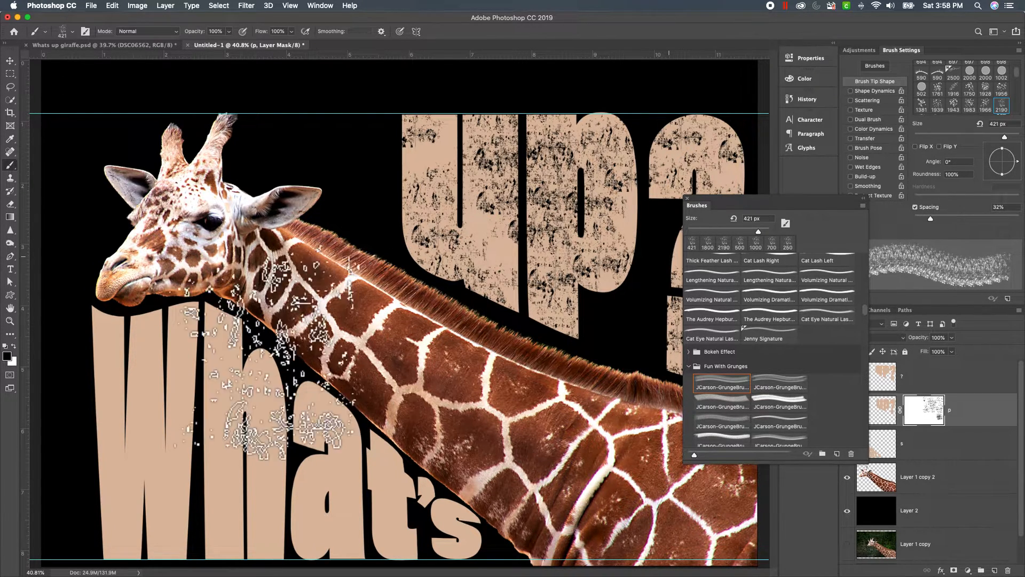
left_click(940, 450)
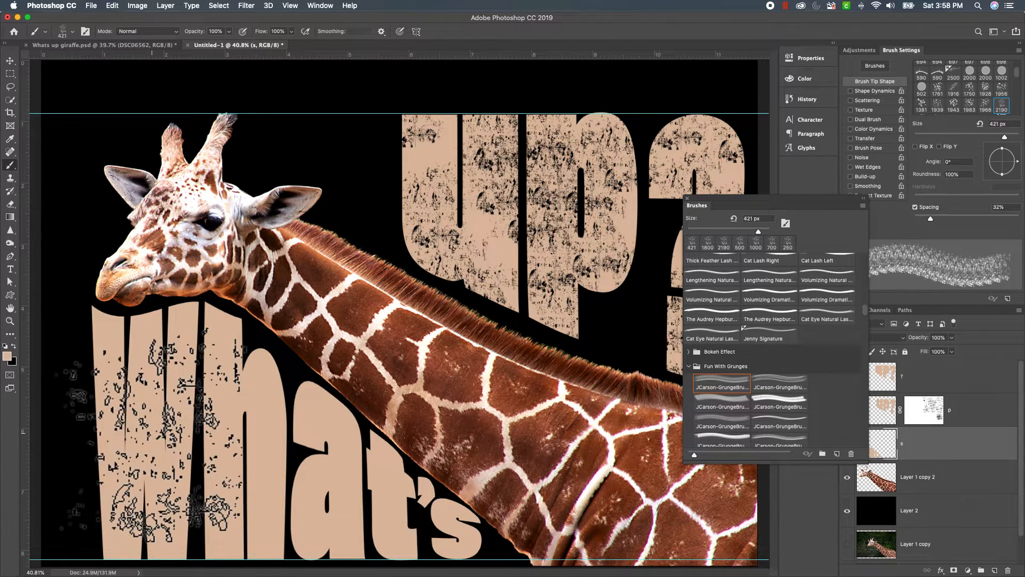
left_click(152, 433)
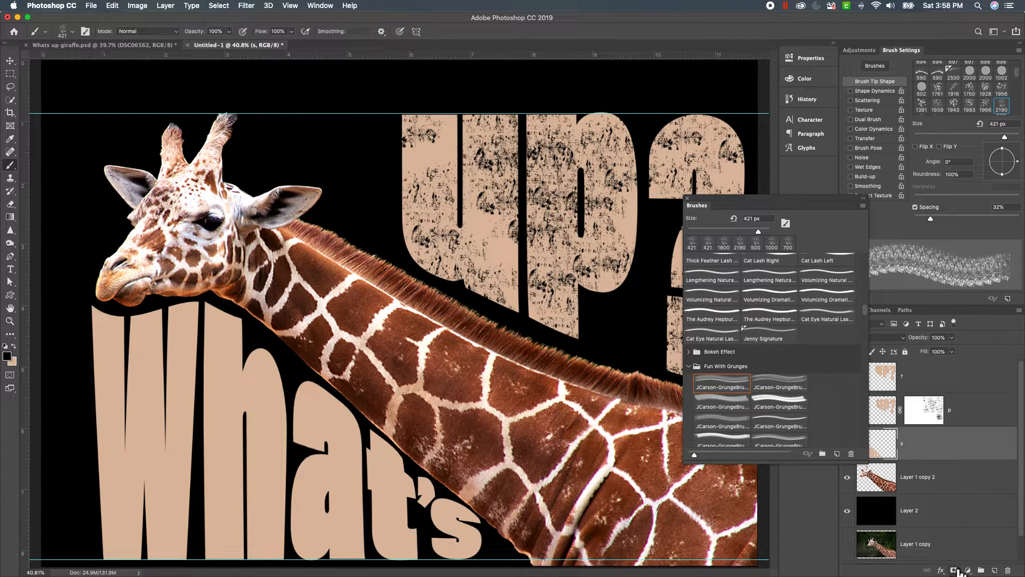
left_click(954, 570)
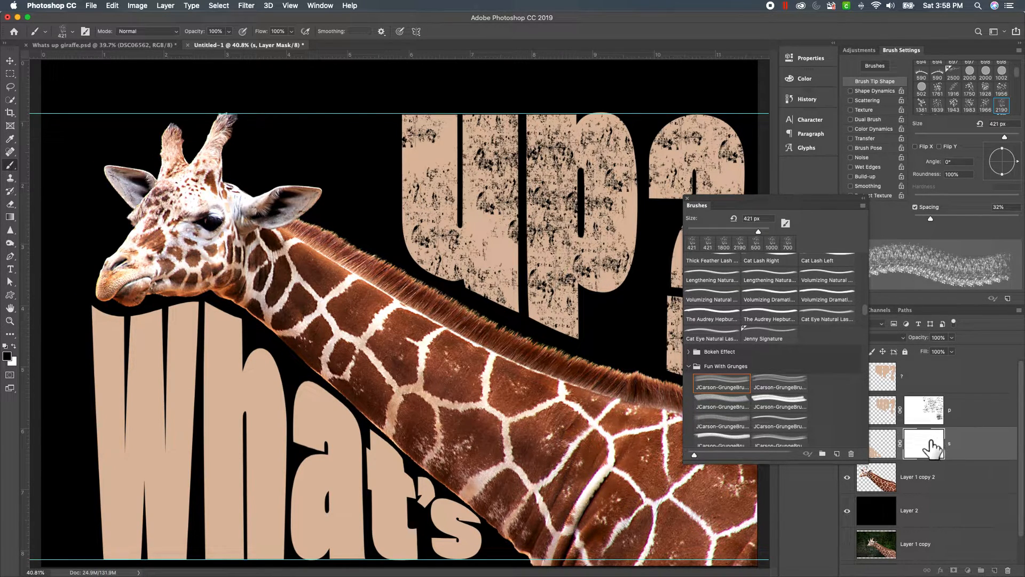
- Try stamping the grunge brush over the h directly on the "What's" layer's pixels instead of its mask, and undo the stamp
left_click(887, 443)
left_click(259, 442)
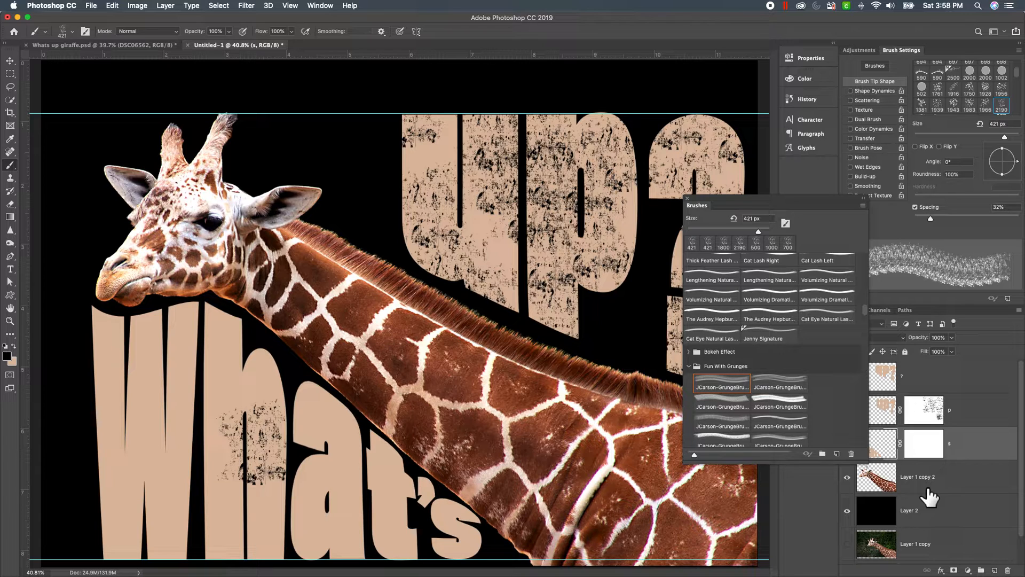
key("super+z")
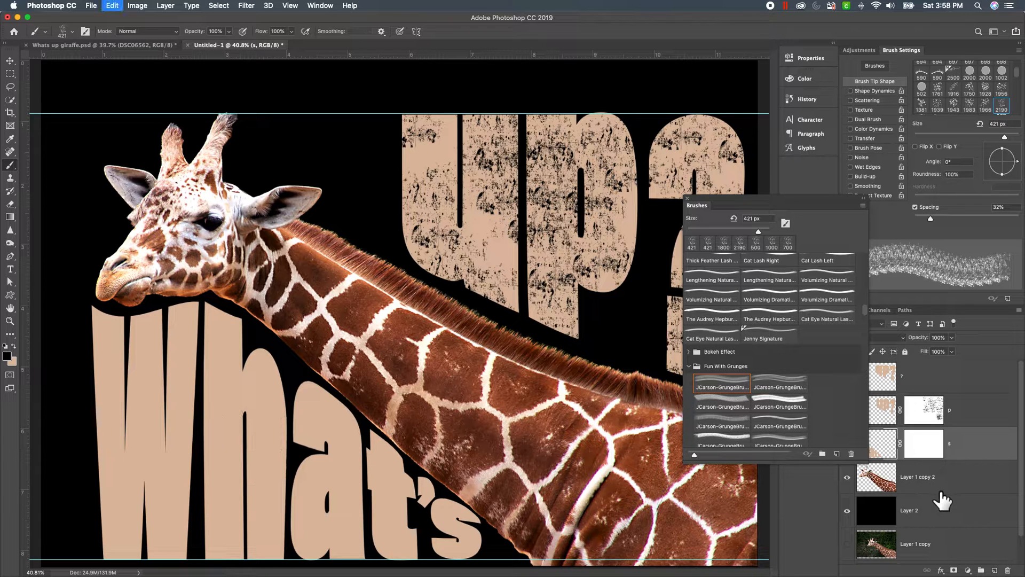
- Select the "What's" layer's mask, enlarge the grunge brush to 700 px and stamp black texture over the W
left_click(929, 446)
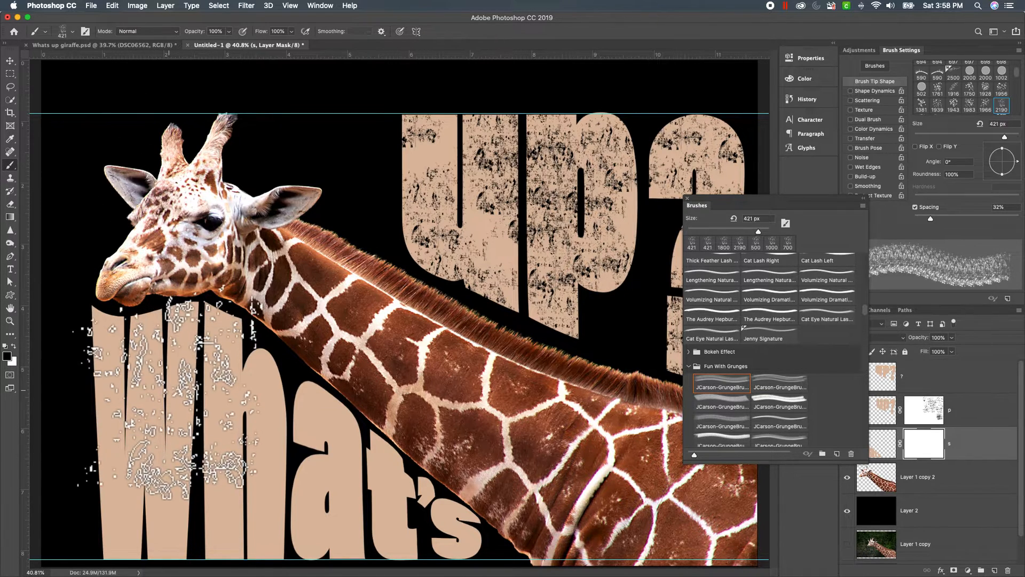
key("bracketright")
key("bracketright")
key("bracketright")
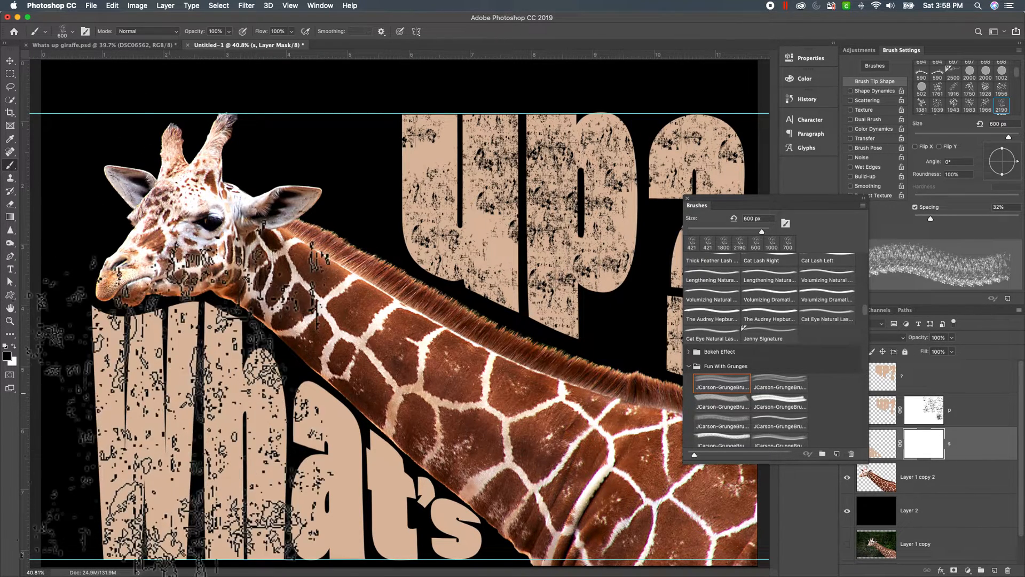
left_click(176, 398)
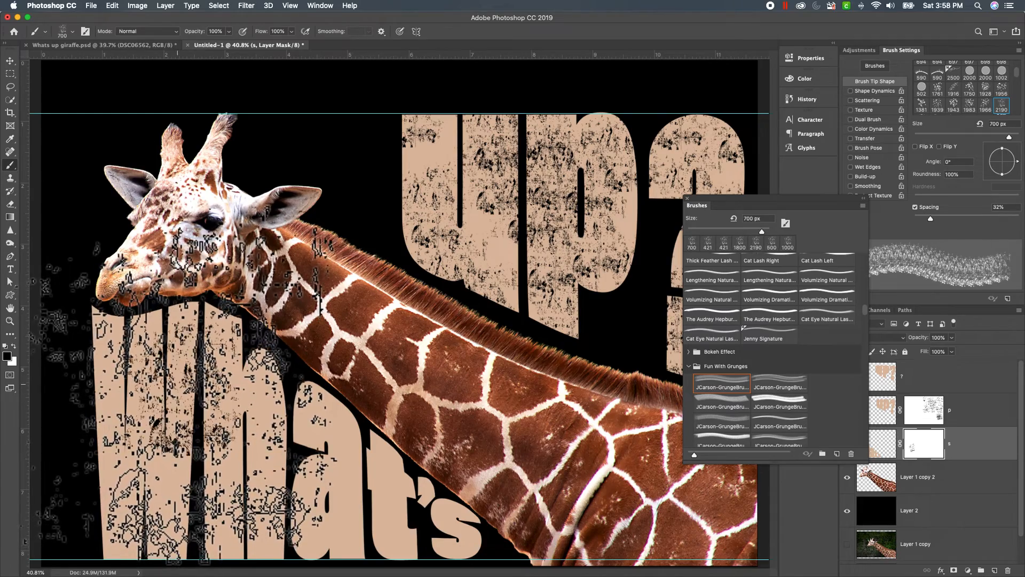
left_click(87, 449)
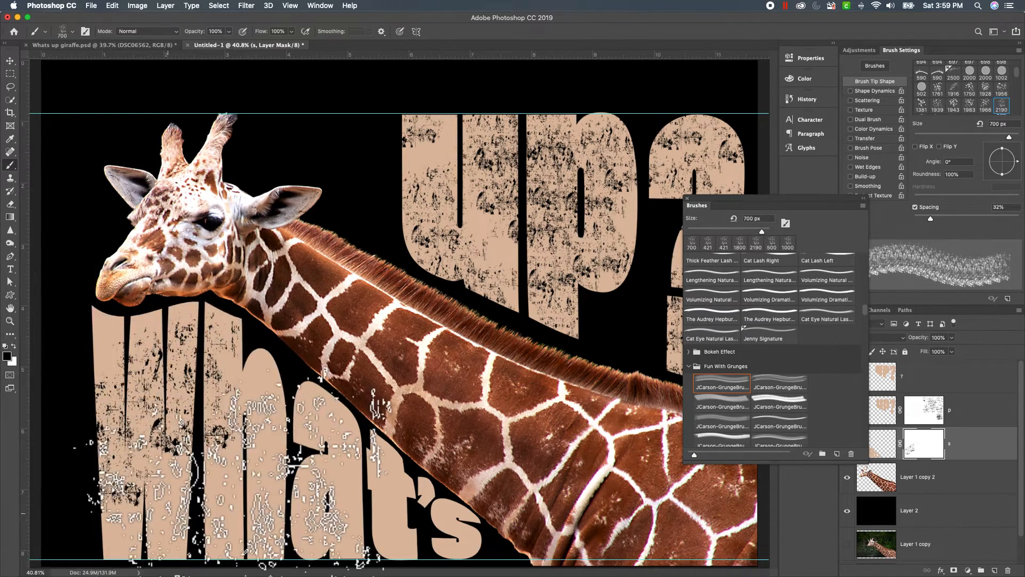
- Stamp the grunge texture in black on the mask across the remaining letters of "What's" and reduce the brush size to 500 px
left_click(240, 553)
left_click(323, 513)
left_click(365, 477)
left_click(442, 496)
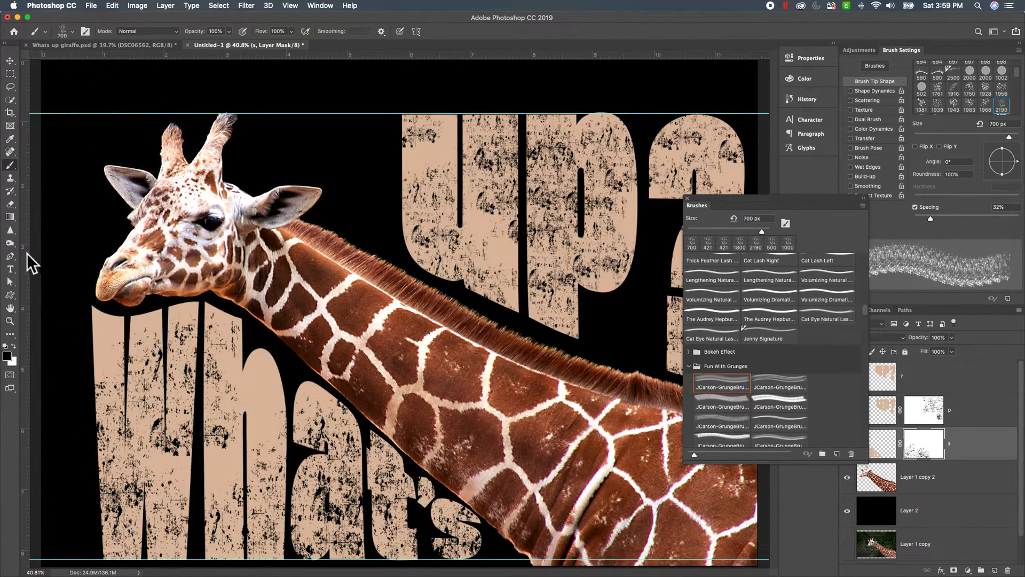
key("bracketleft")
key("bracketleft")
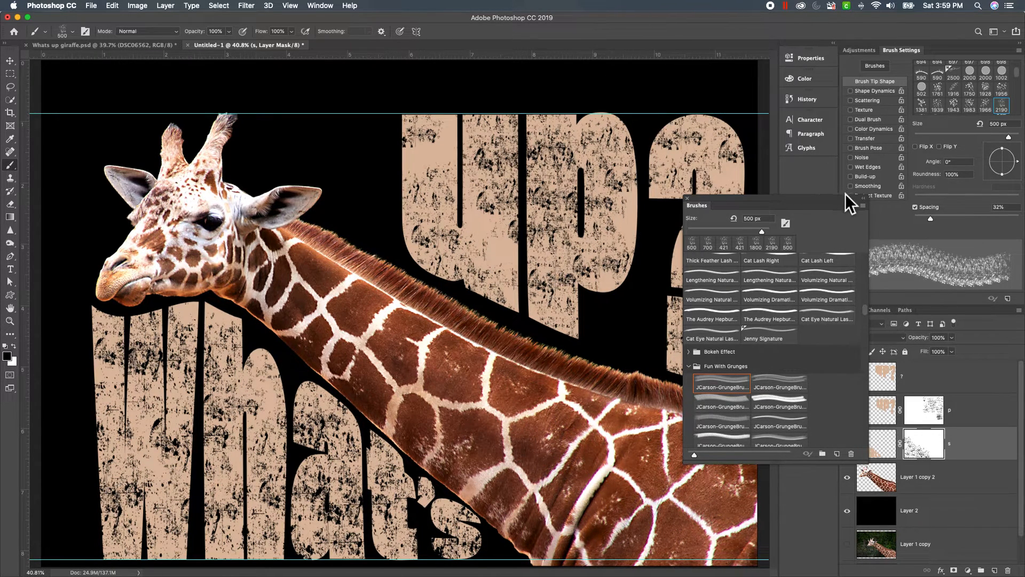
- Collapse the floating Brushes panel and turn off Extras to hide the guides
left_click(864, 199)
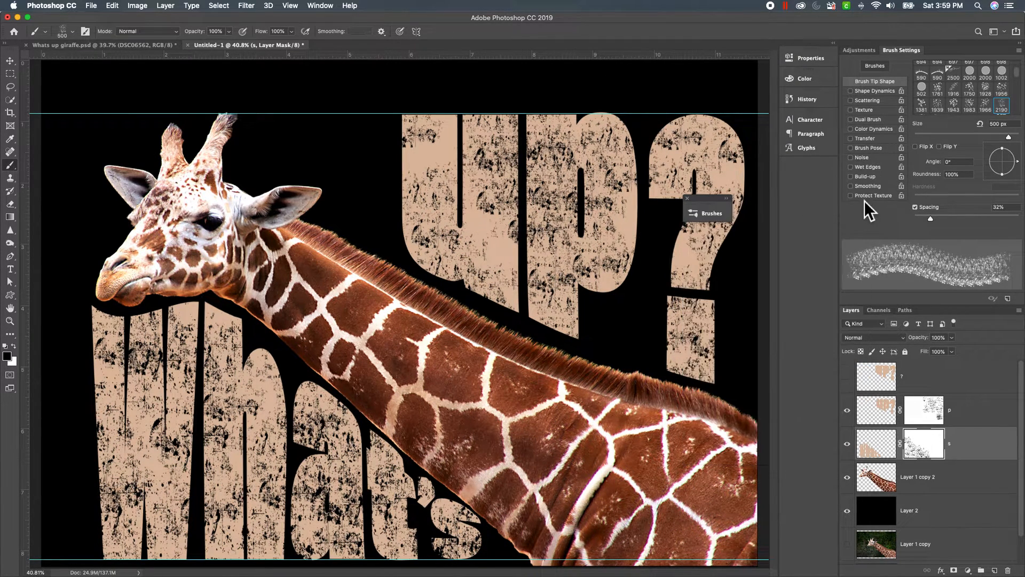
left_click(295, 6)
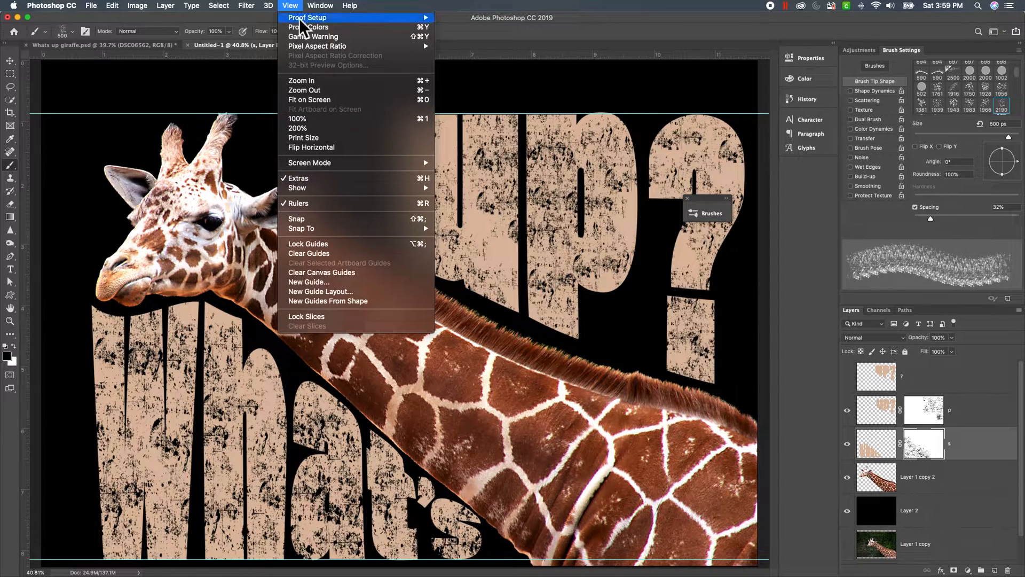
left_click(320, 108)
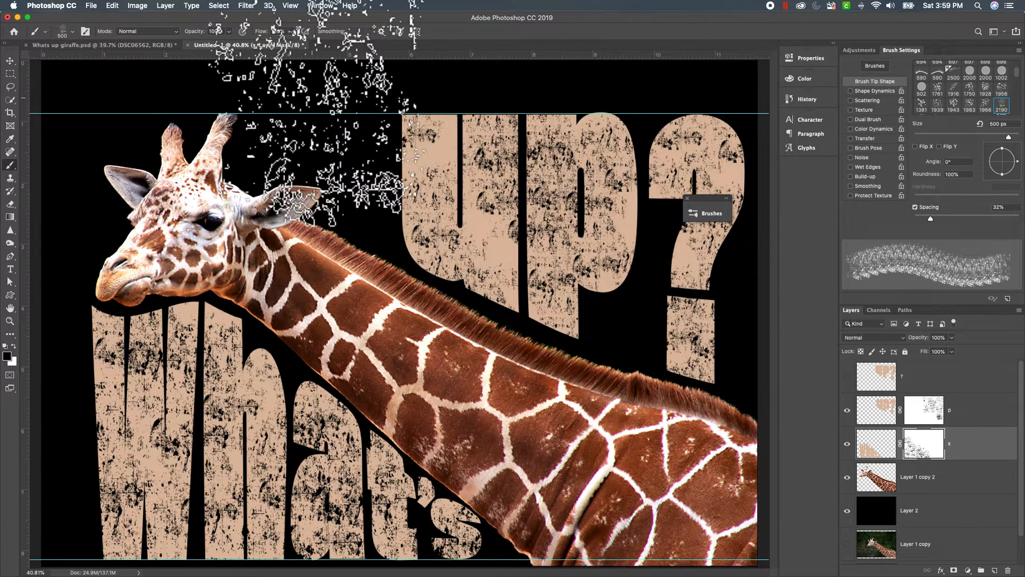
left_click(291, 6)
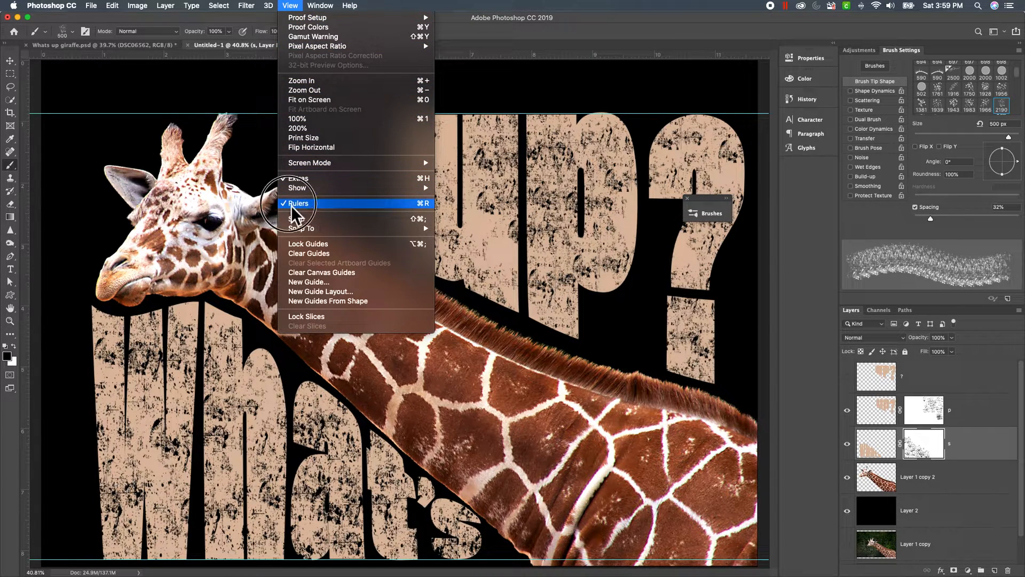
left_click(288, 179)
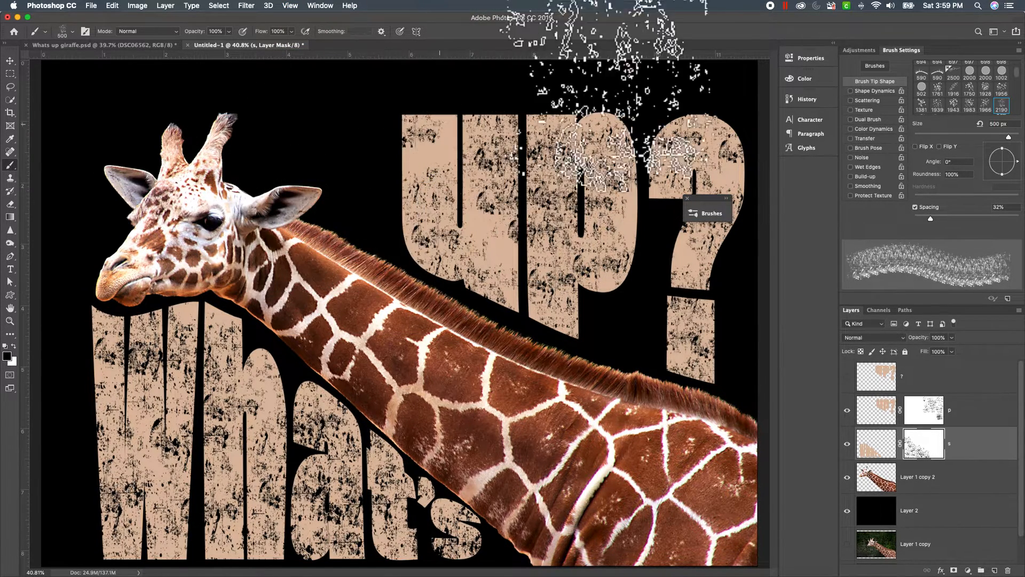
- Examine the whole giraffe design with all panels hidden, and bring the panels back
key("Tab")
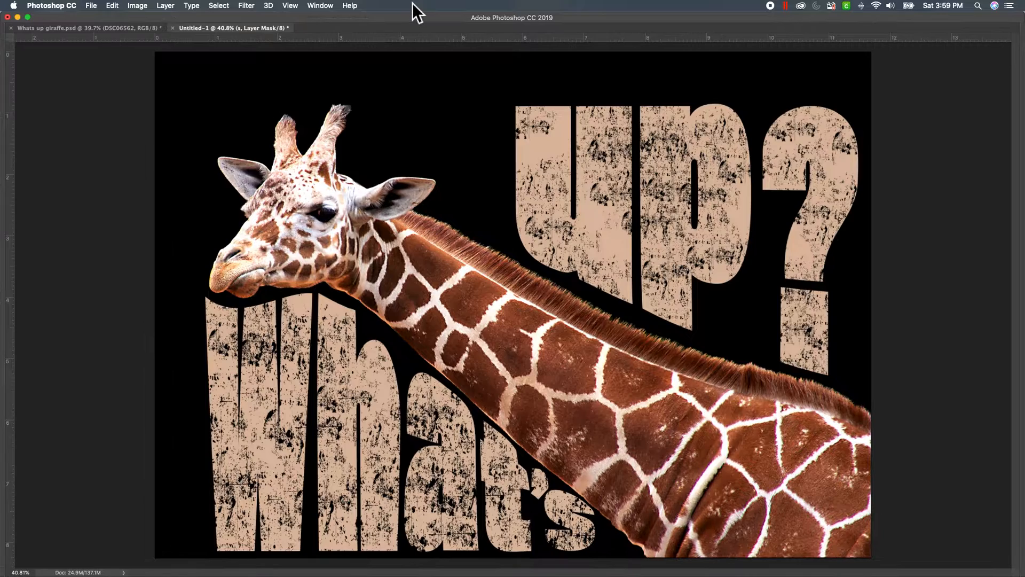
key("Tab")
key("Tab")
key("Tab")
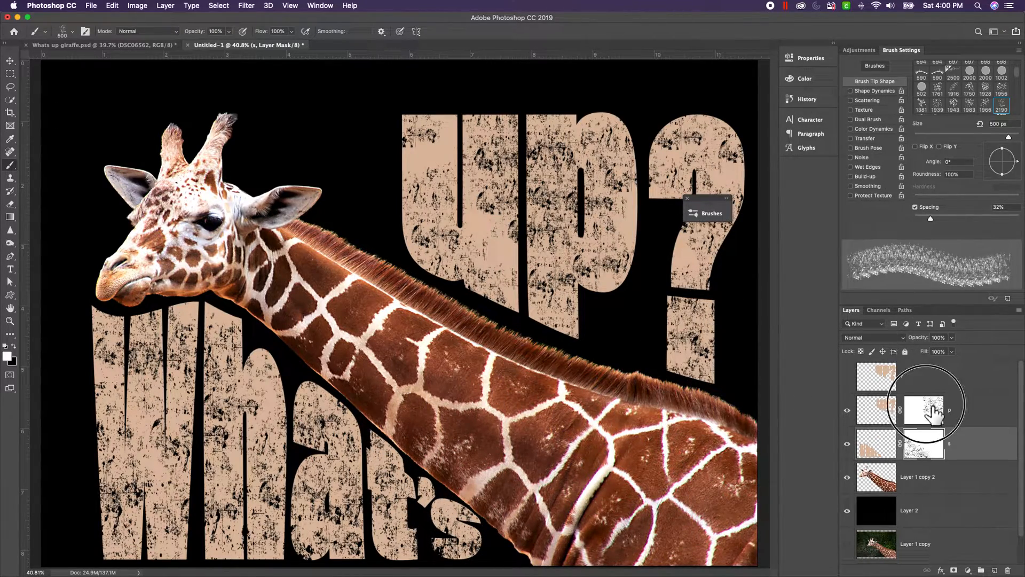
- Stamp white with the grunge brush at 600 px on the "up?" and "What's" masks to lighten the distressing, and view the design without panels
key("bracketright")
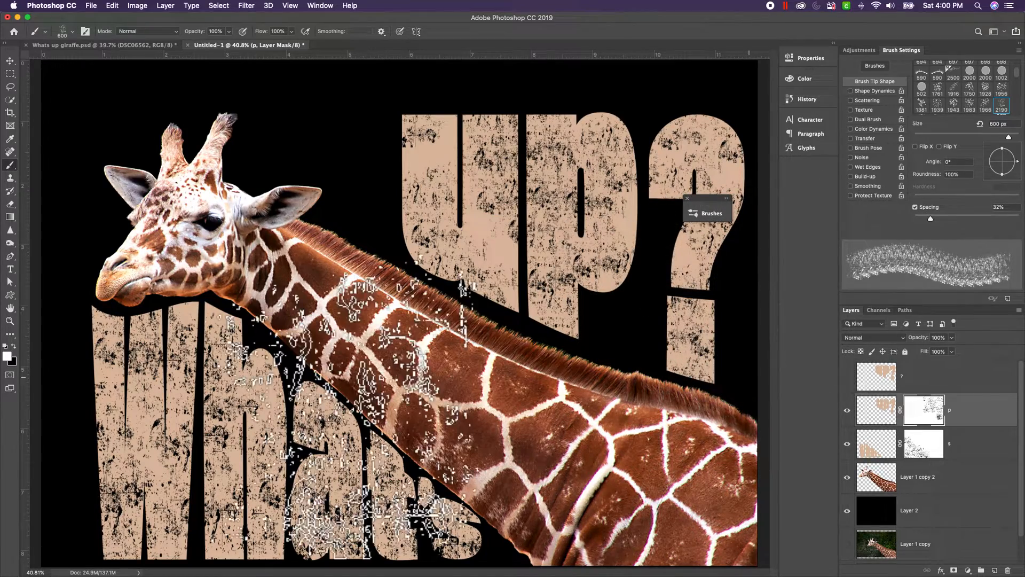
left_click(938, 448)
mouse_move(405, 550)
left_mouse_down()
mouse_move(309, 438)
mouse_move(251, 523)
mouse_move(177, 427)
mouse_move(165, 389)
left_mouse_up()
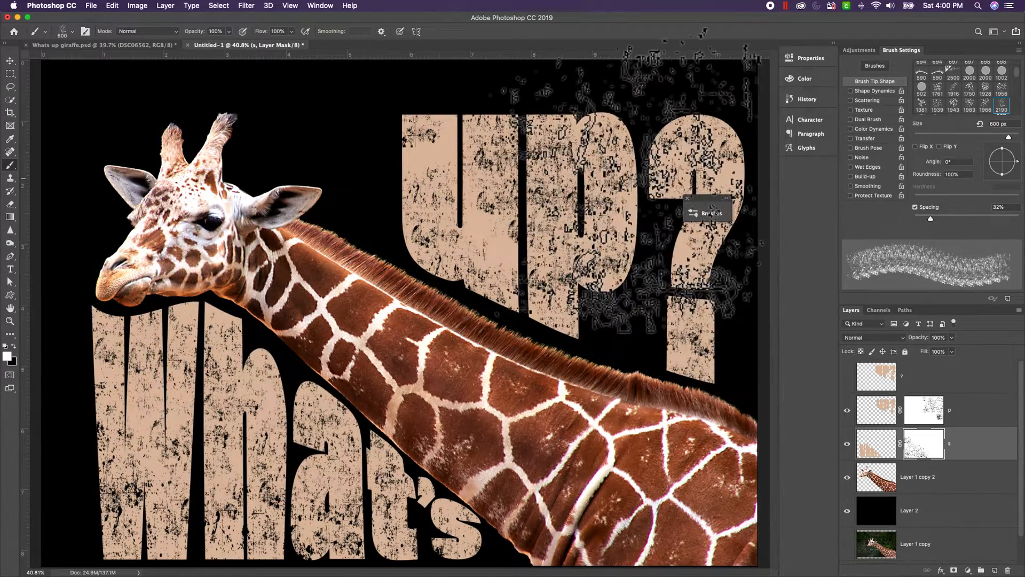
left_click(931, 413)
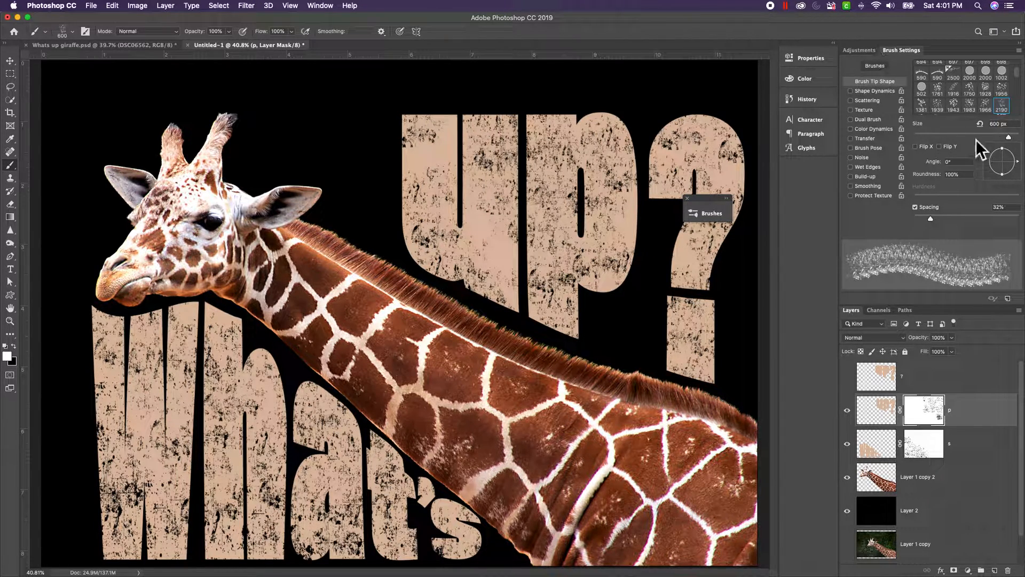
key("Tab")
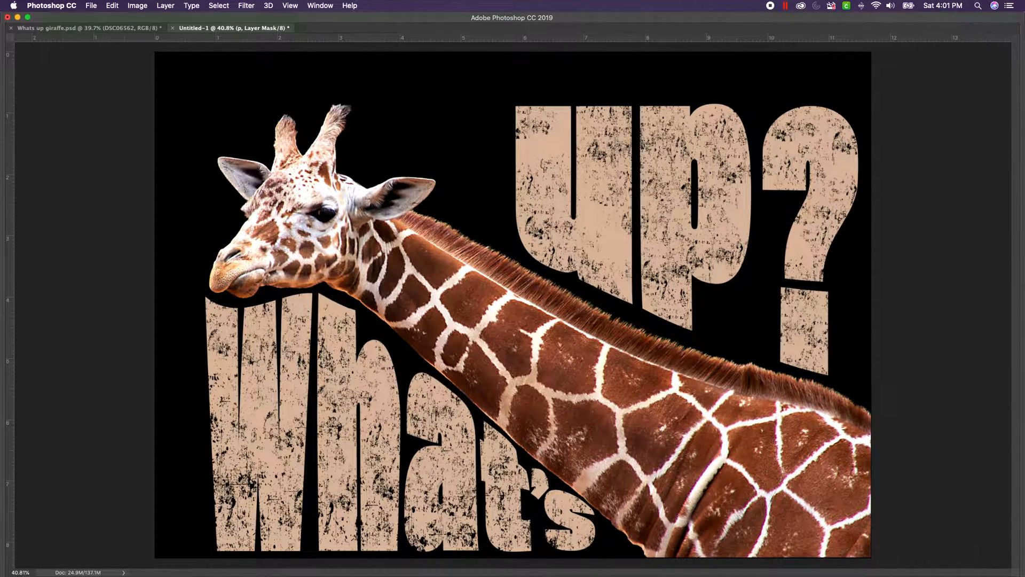